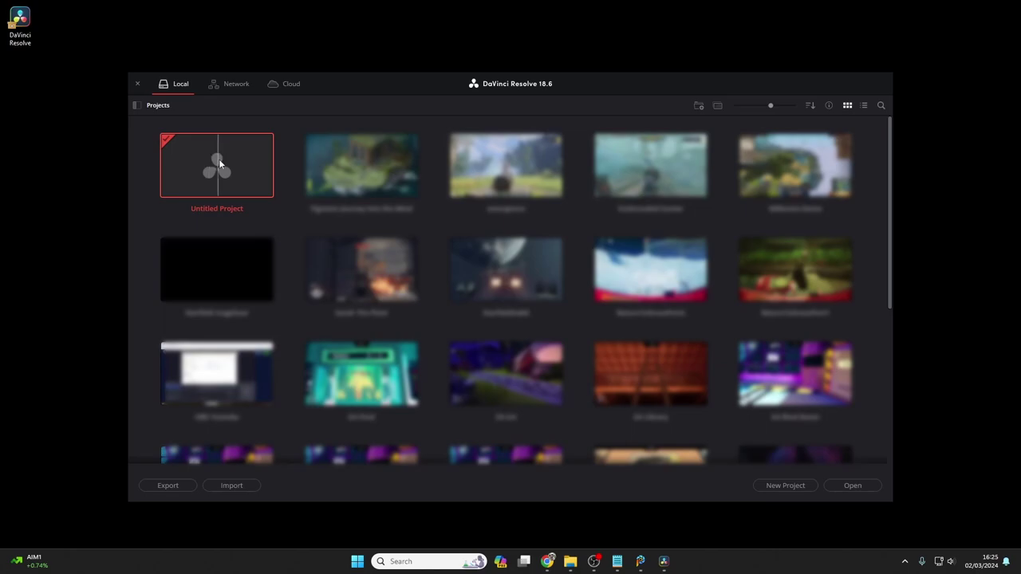
Start a new project and enter the name 'Working with resolve'.
left_click(801, 490)
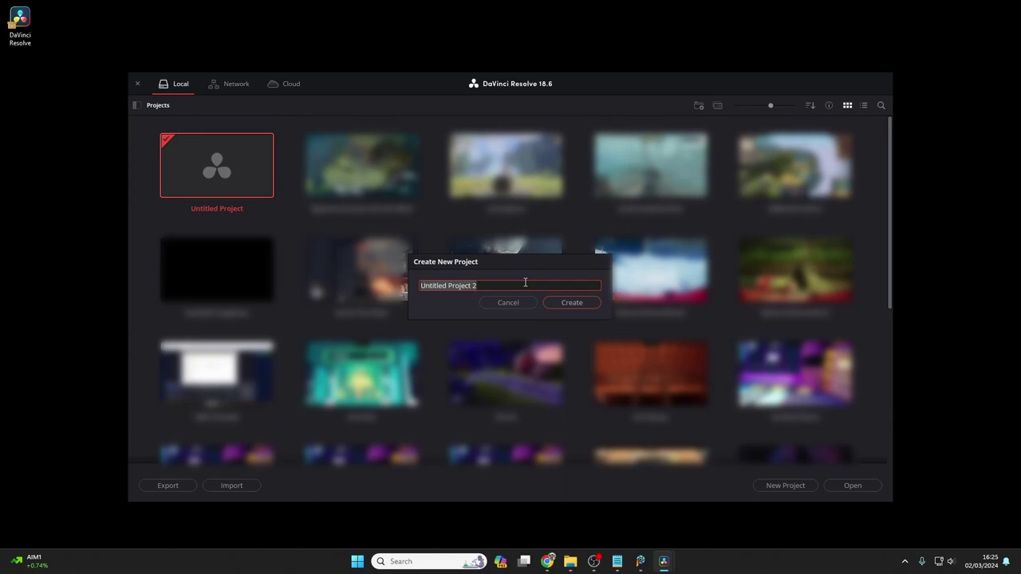
type("Working with resolve")
Create the project, then view the Media, Cut and Edit pages.
left_click(574, 303)
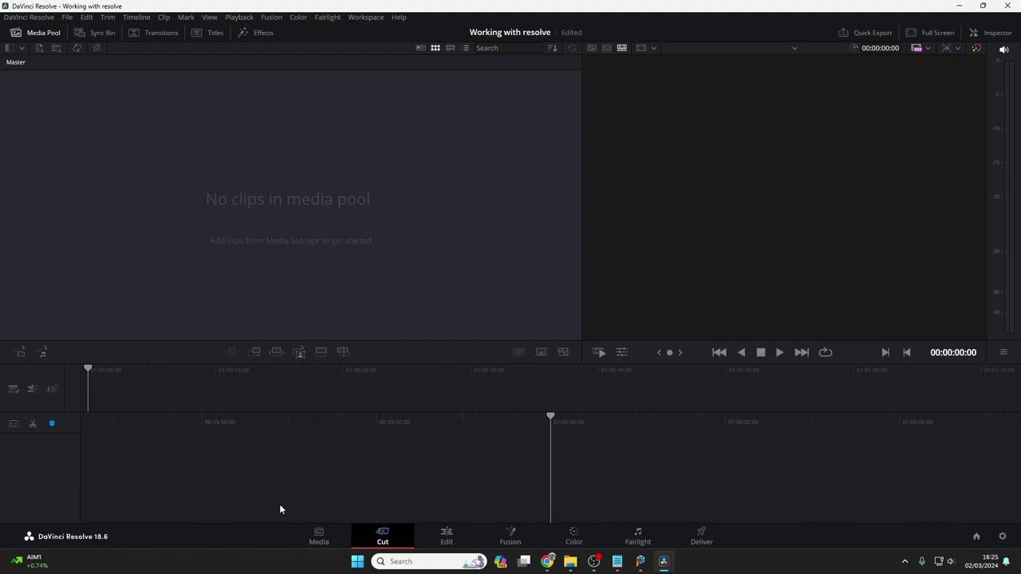
left_click(319, 538)
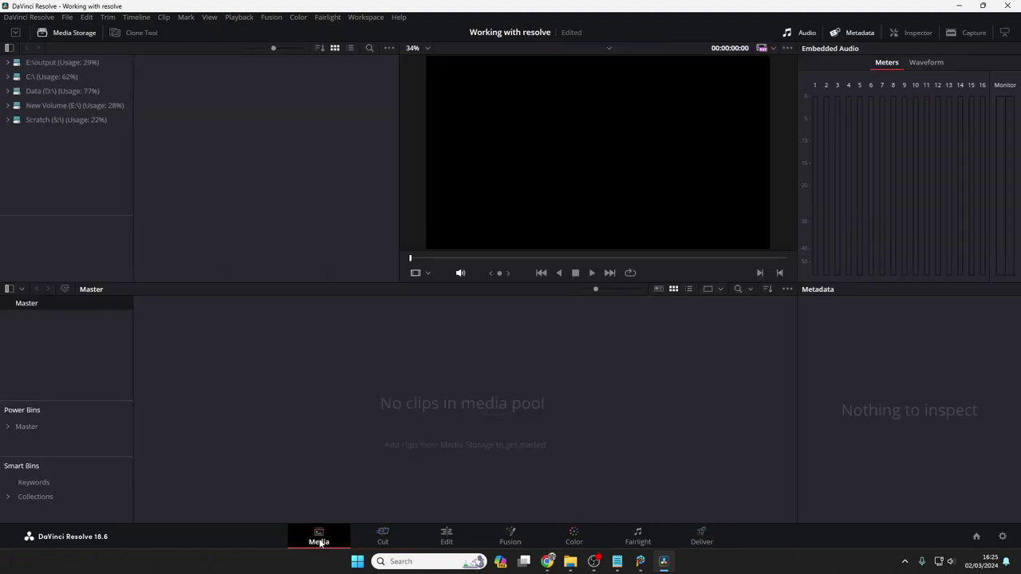
left_click(381, 539)
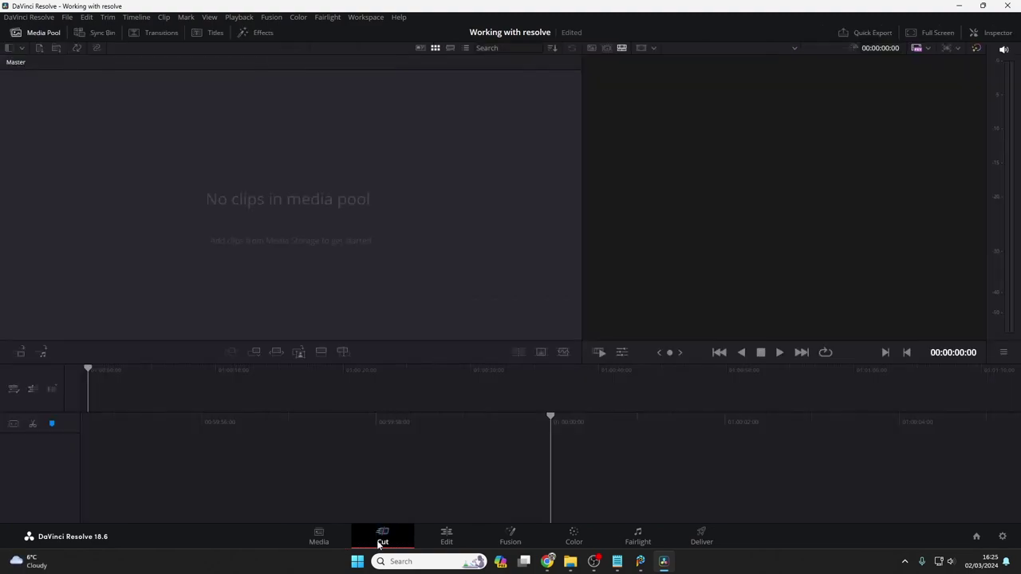
left_click(447, 539)
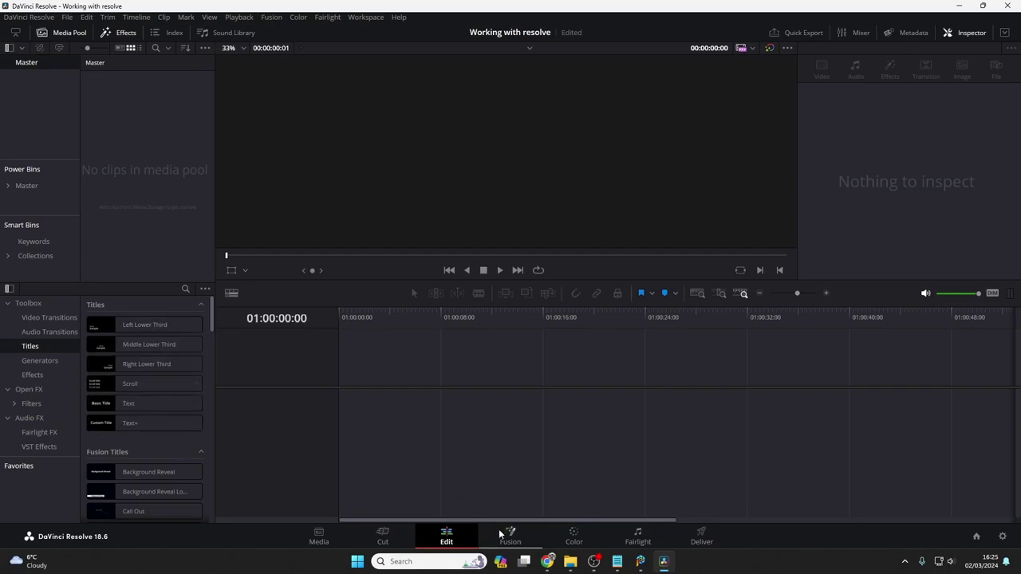
Tour the Fusion, Color, Fairlight and Deliver pages, ending back on Cut and then Media.
left_click(516, 536)
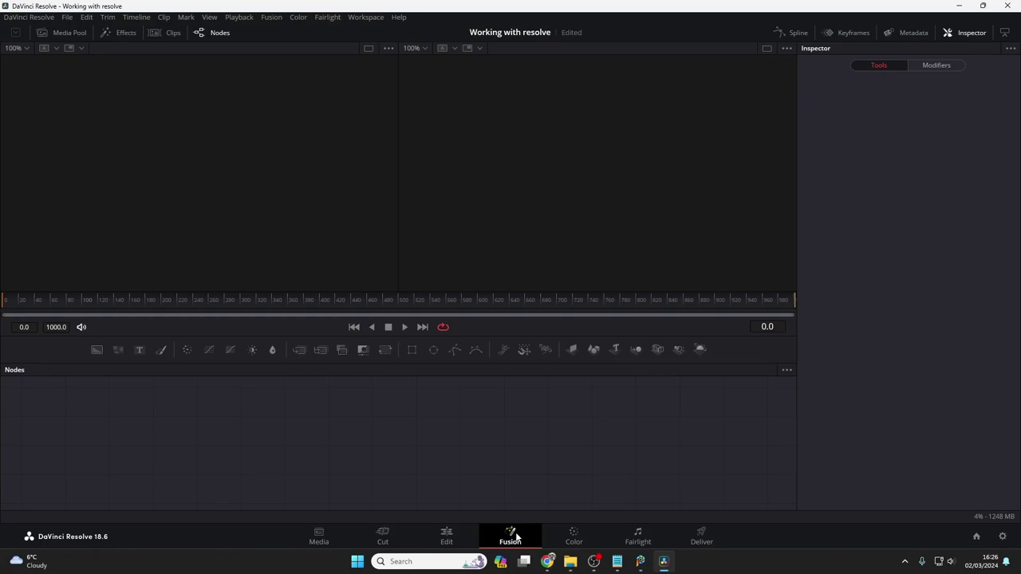
left_click(584, 537)
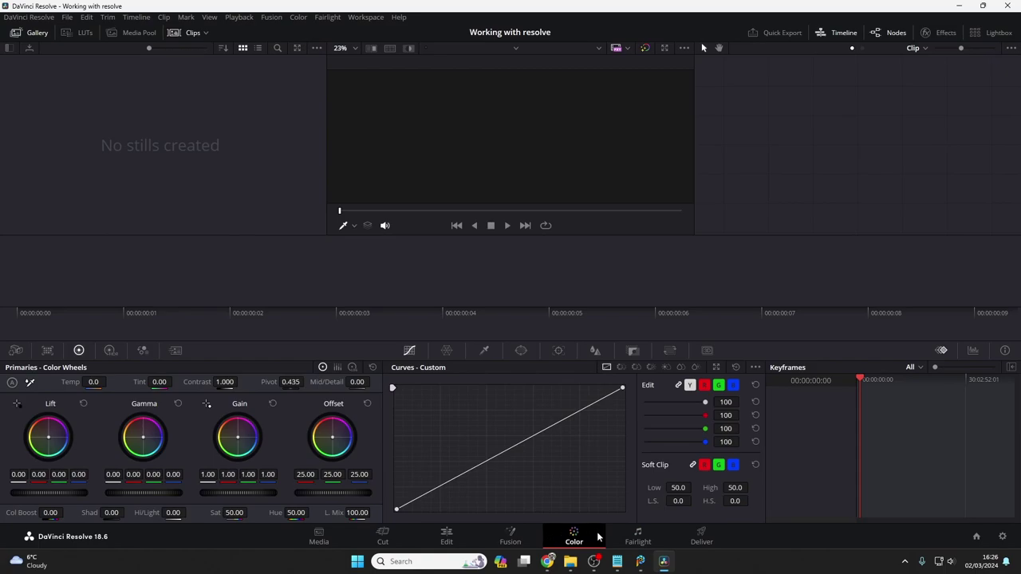
left_click(640, 532)
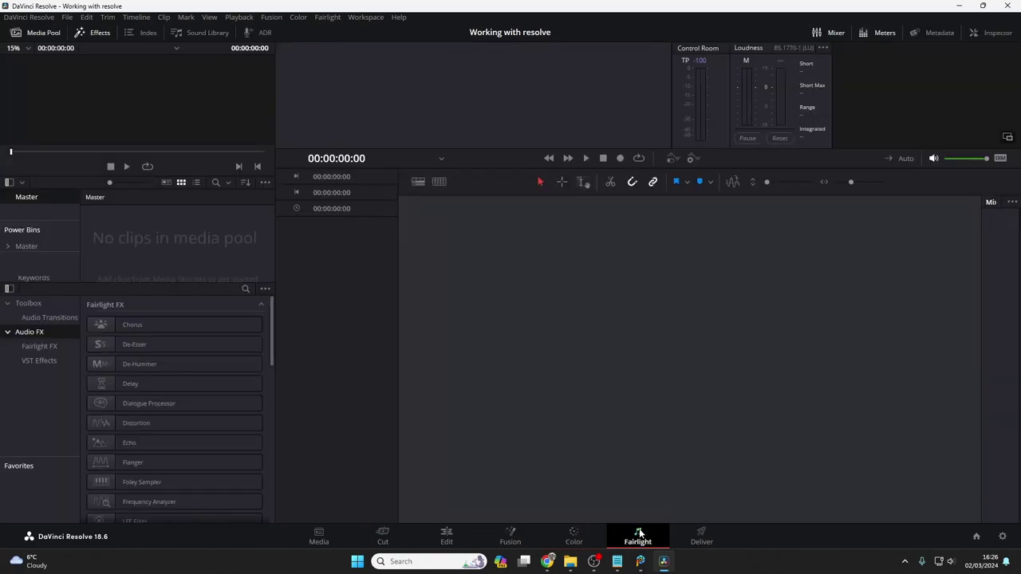
left_click(701, 536)
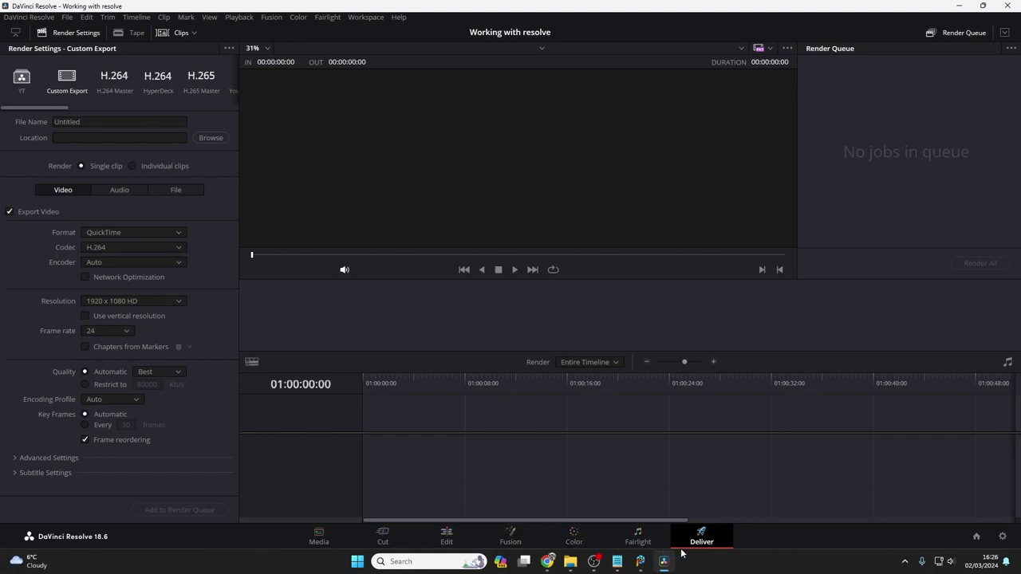
left_click(383, 536)
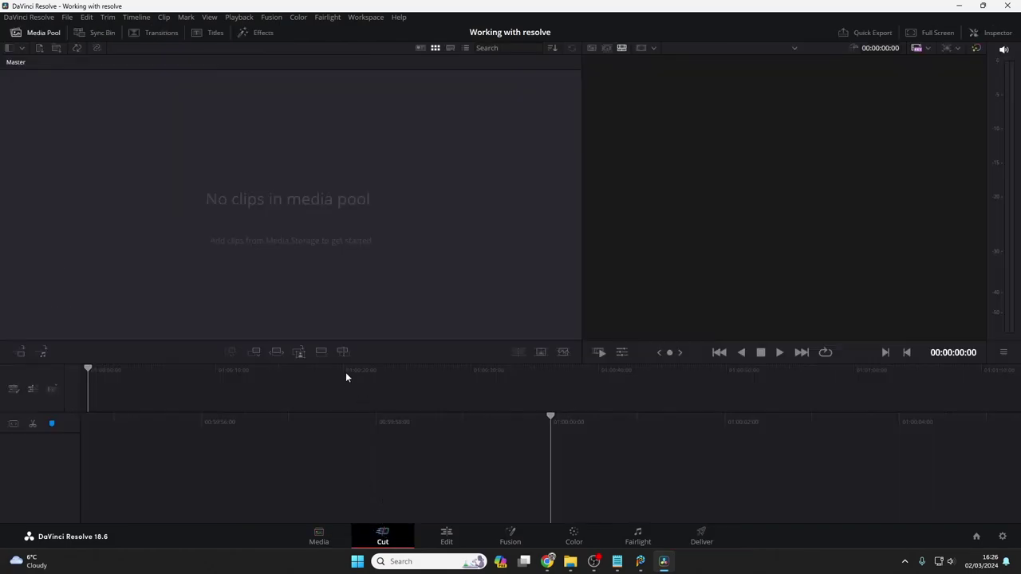
left_click(335, 536)
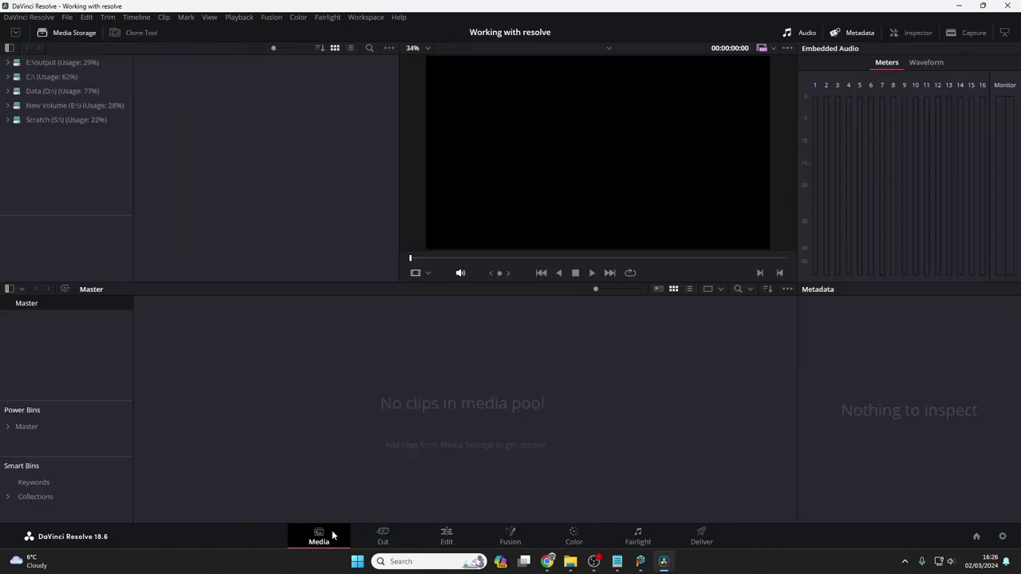
From the Cut page, import the larger MKV recording in the OBS folder via File > Import > Media.
left_click(382, 535)
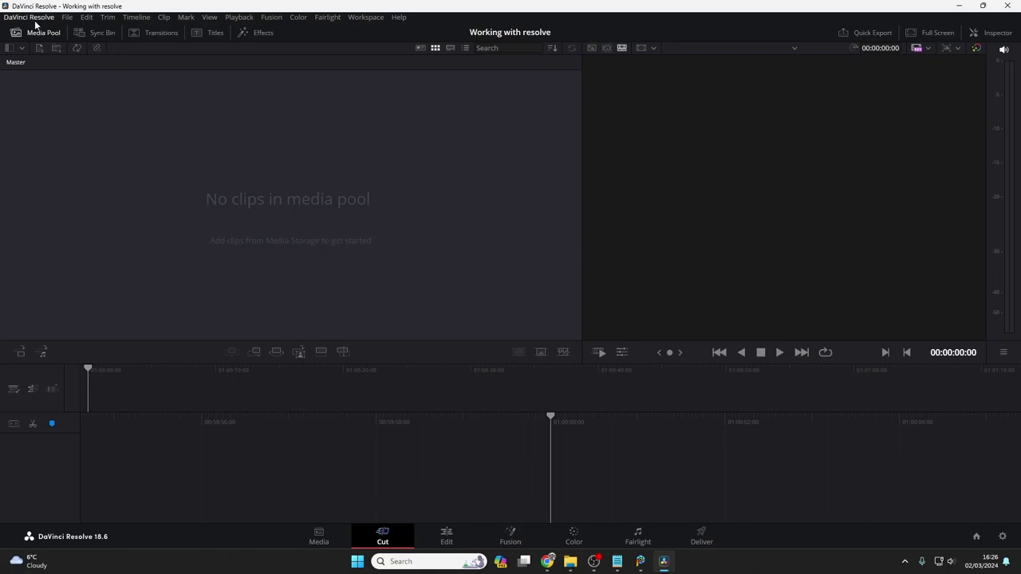
left_click(68, 17)
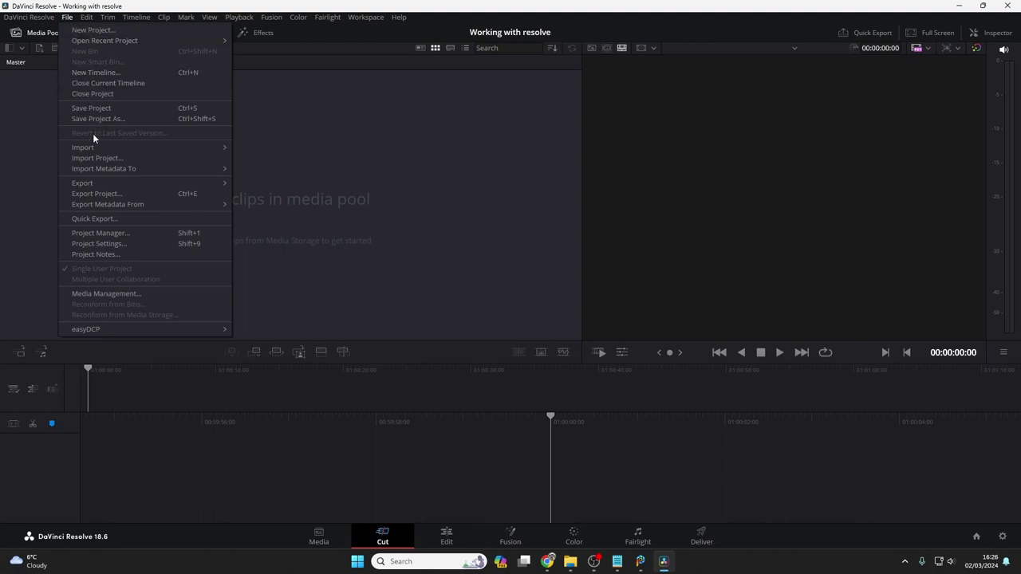
mouse_move(96, 147)
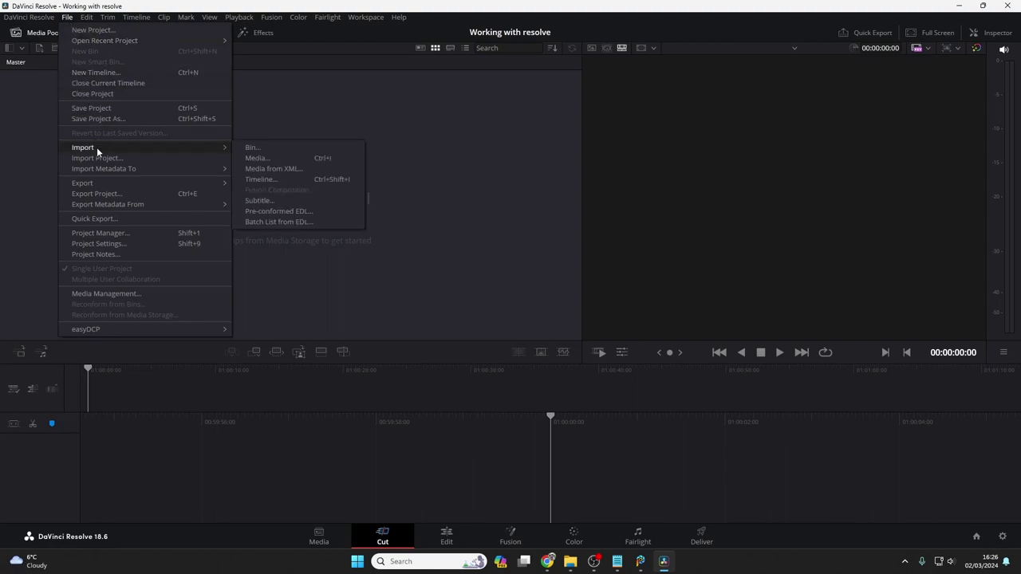
left_click(291, 159)
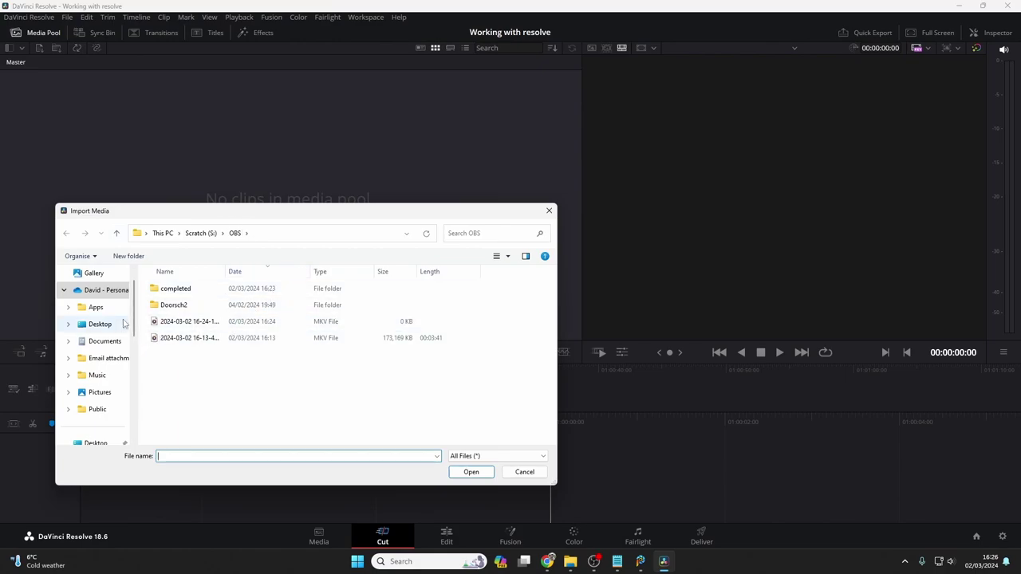
double_click(185, 337)
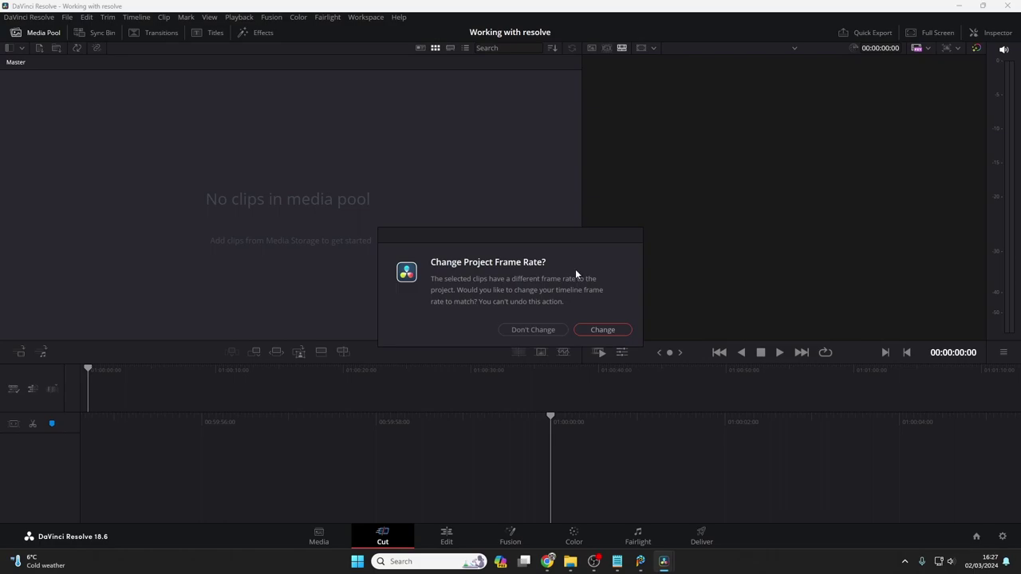
Accept the frame-rate change, place the clip on a new timeline, and preview up to 01:00:41:05.
left_click(616, 330)
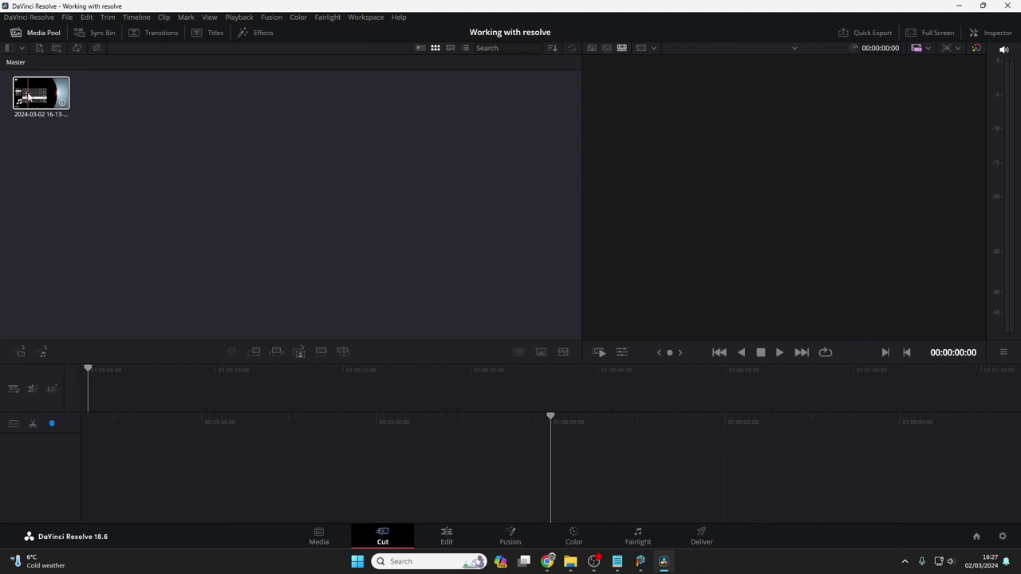
left_click_drag(28, 96, 556, 456)
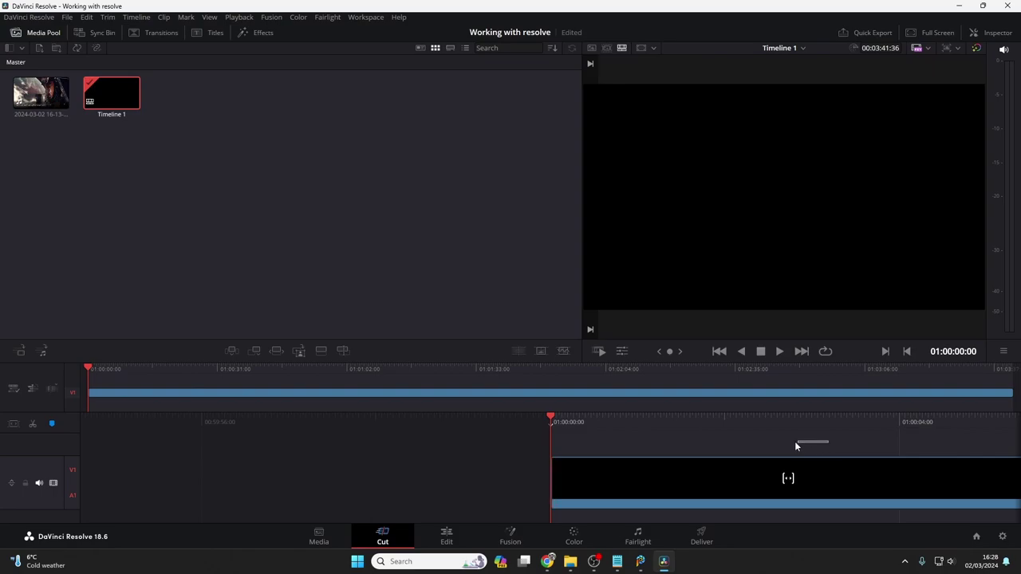
mouse_move(764, 421)
left_mouse_down()
mouse_move(668, 418)
mouse_move(748, 414)
left_mouse_up()
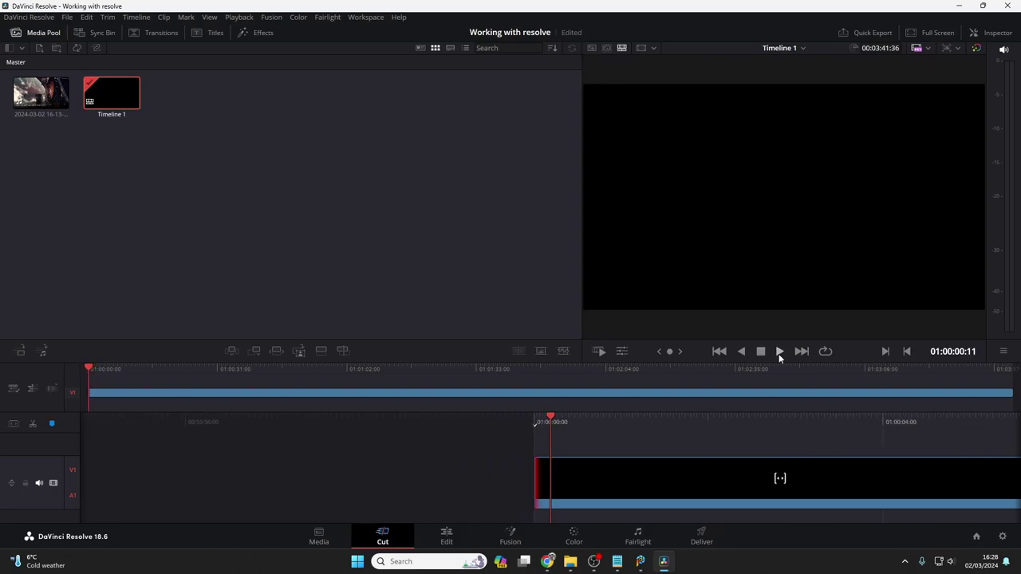
left_click(777, 352)
left_click(765, 354)
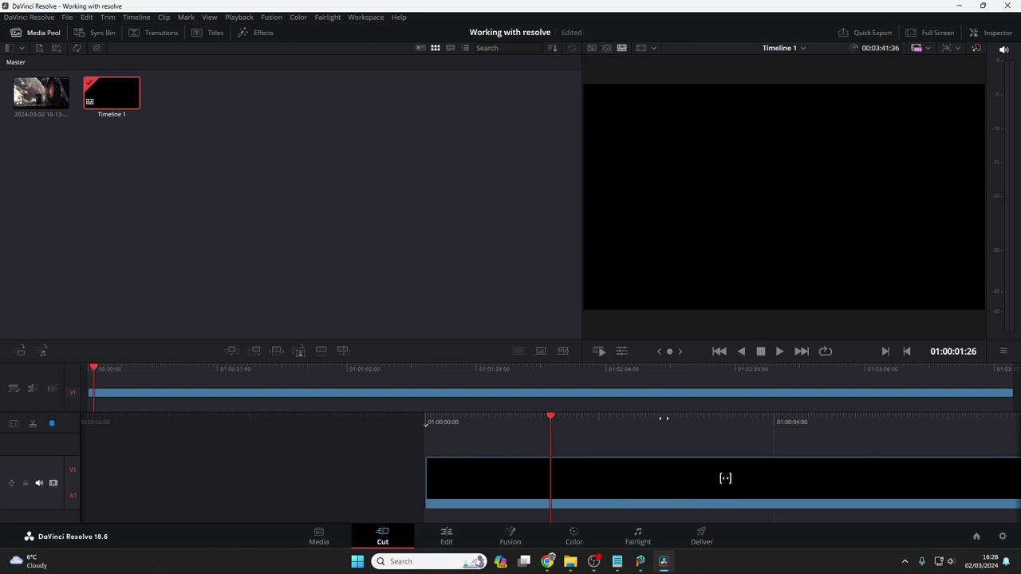
left_click_drag(661, 417, 539, 417)
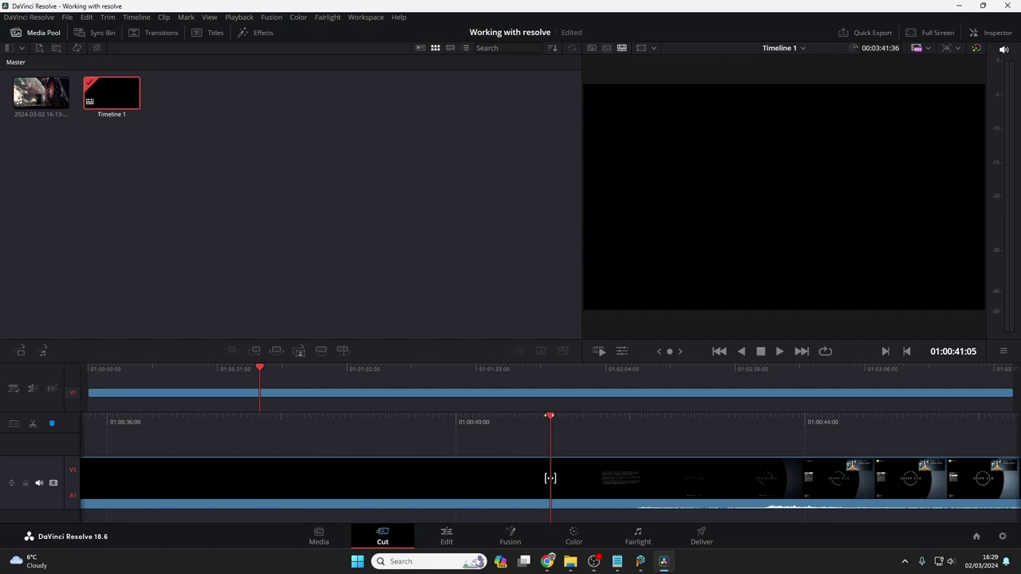
Split the recording at 01:00:41:05 and select the opening section before the cut.
key("ctrl+b")
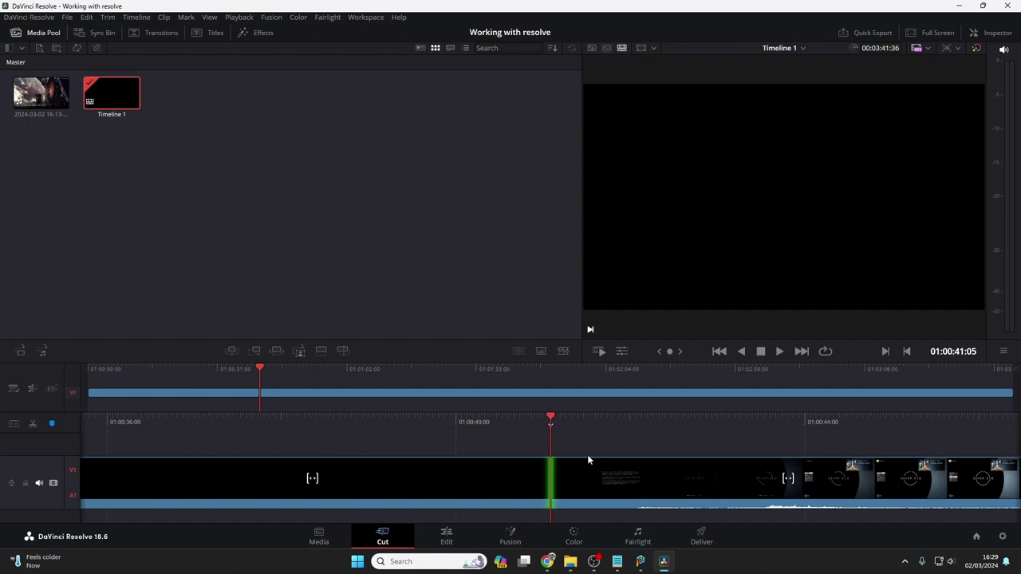
left_click(465, 476)
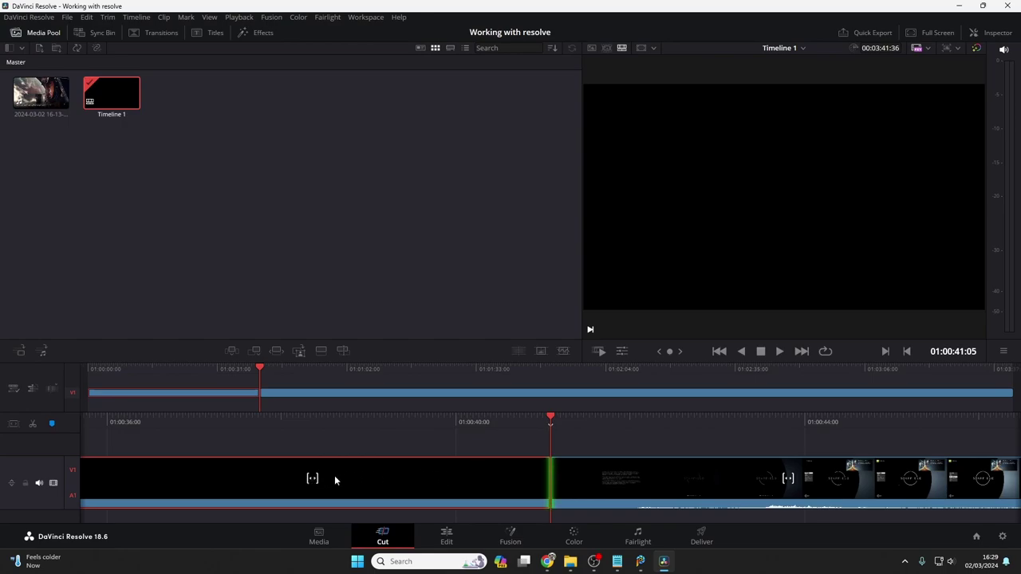
right_click(434, 476)
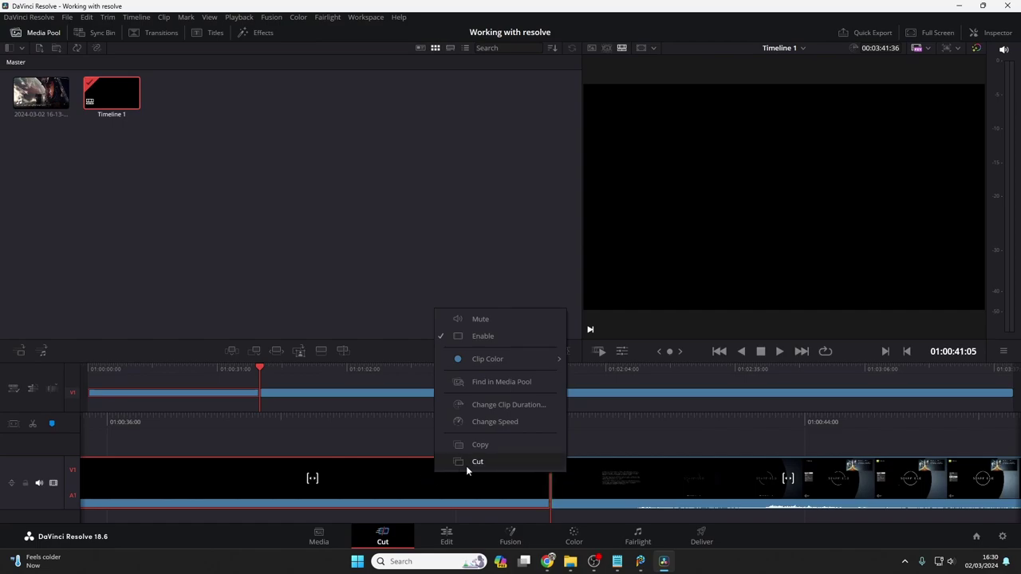
left_click(401, 483)
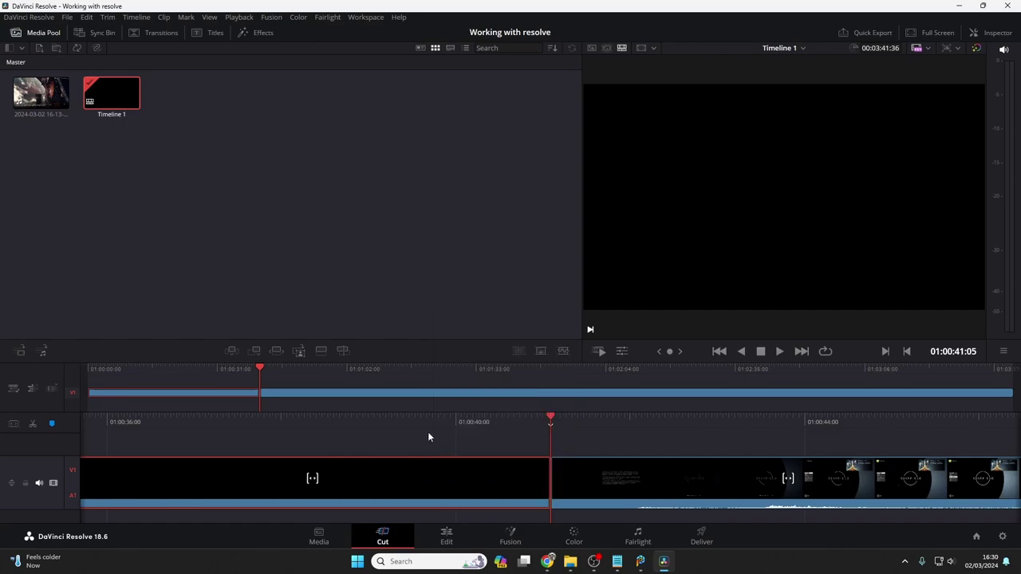
Delete the black opening section and try deleting the leftover gap.
left_click(87, 18)
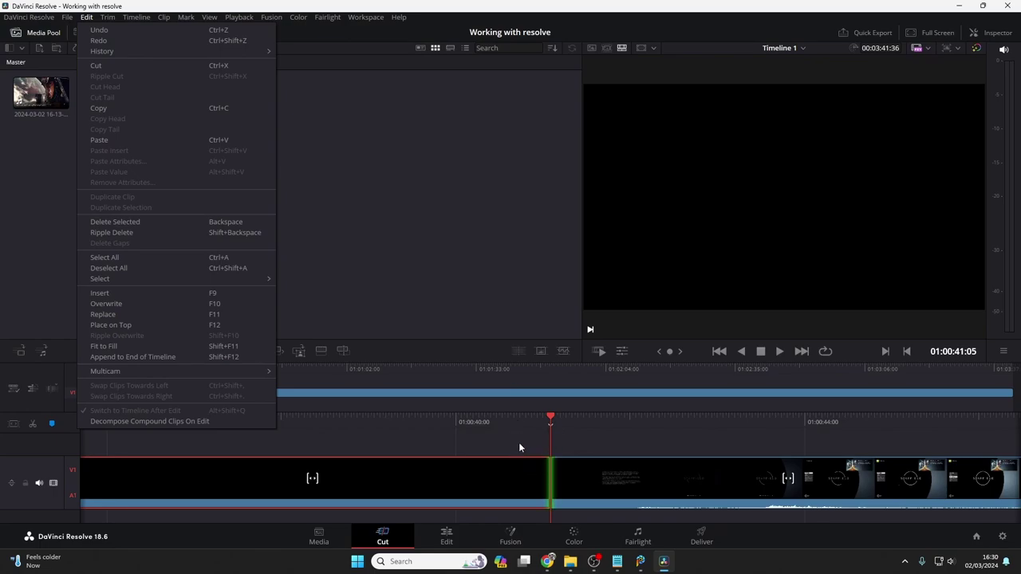
left_click(533, 427)
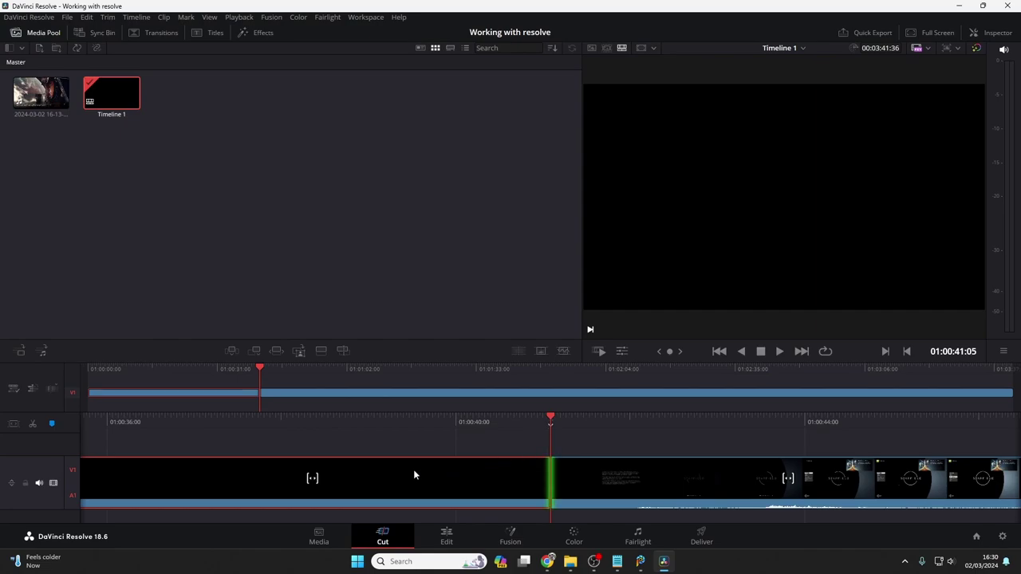
key("BackSpace")
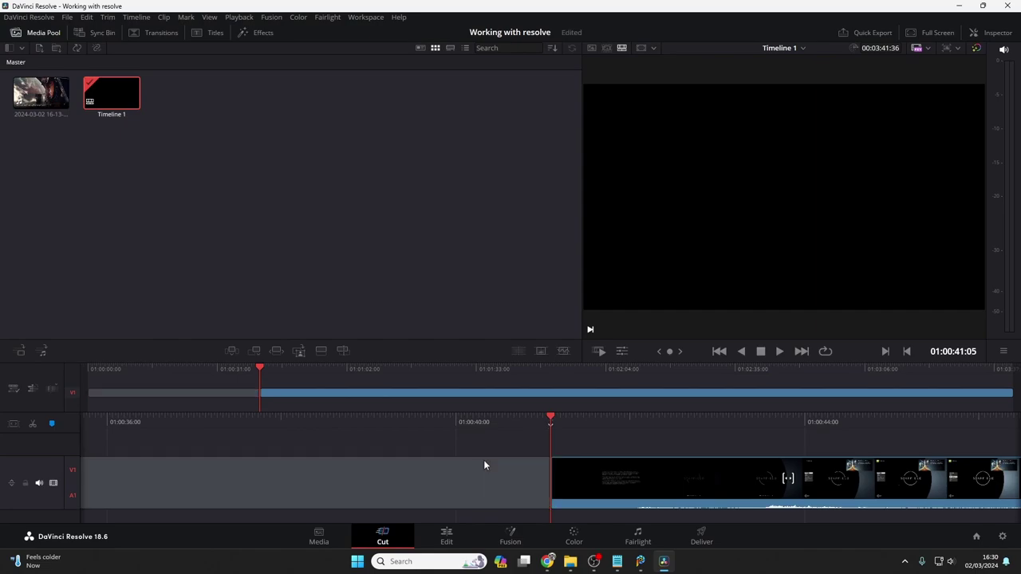
left_click(485, 480)
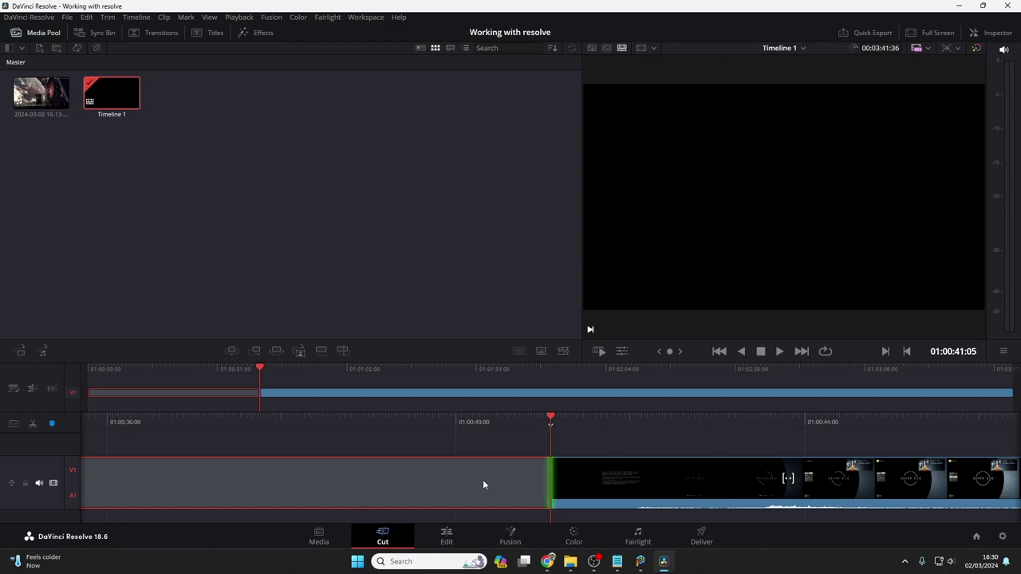
key("Delete")
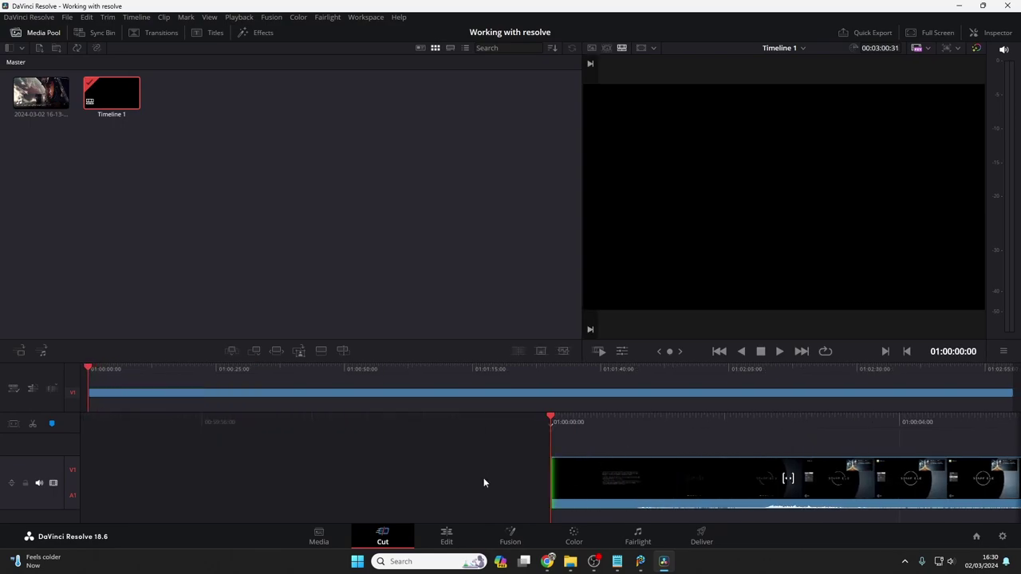
Undo the gap removal, delete the black opening section again and select the remaining gap.
key("ctrl+z")
left_click(484, 478)
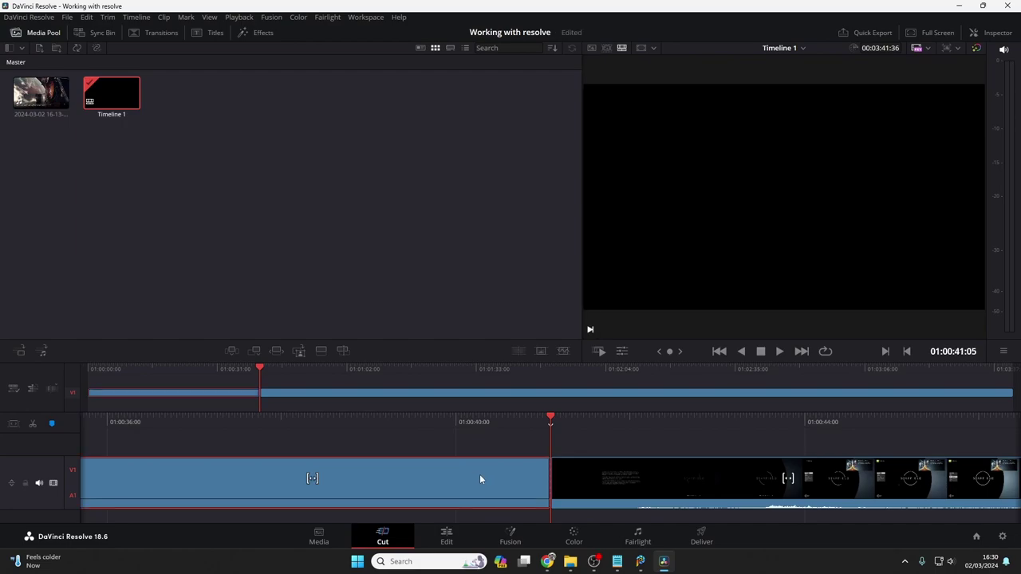
key("v")
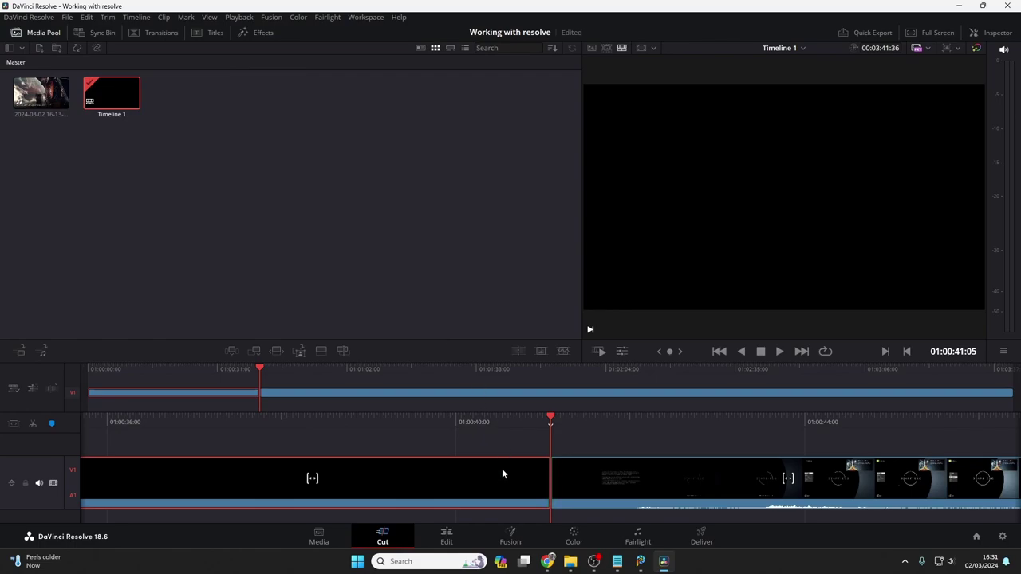
key("BackSpace")
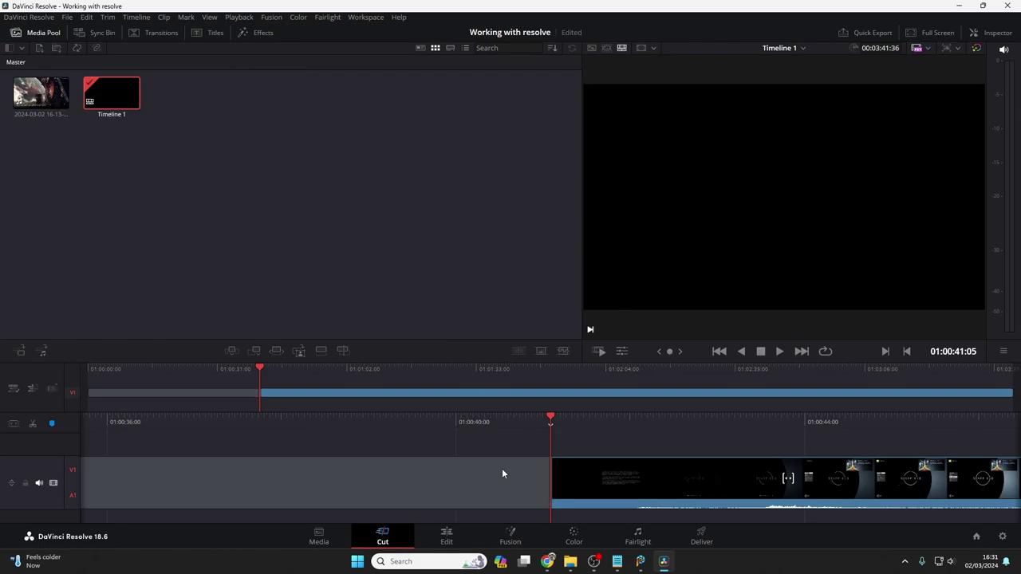
left_click(477, 479)
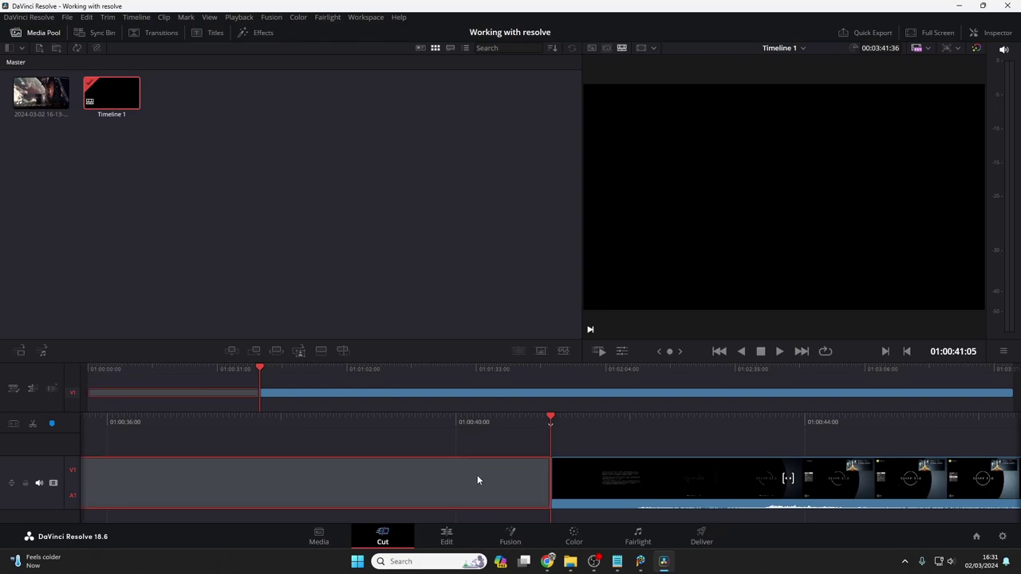
Close the gap so the footage starts the timeline, then preview it on the Edit page.
key("BackSpace")
left_click(446, 536)
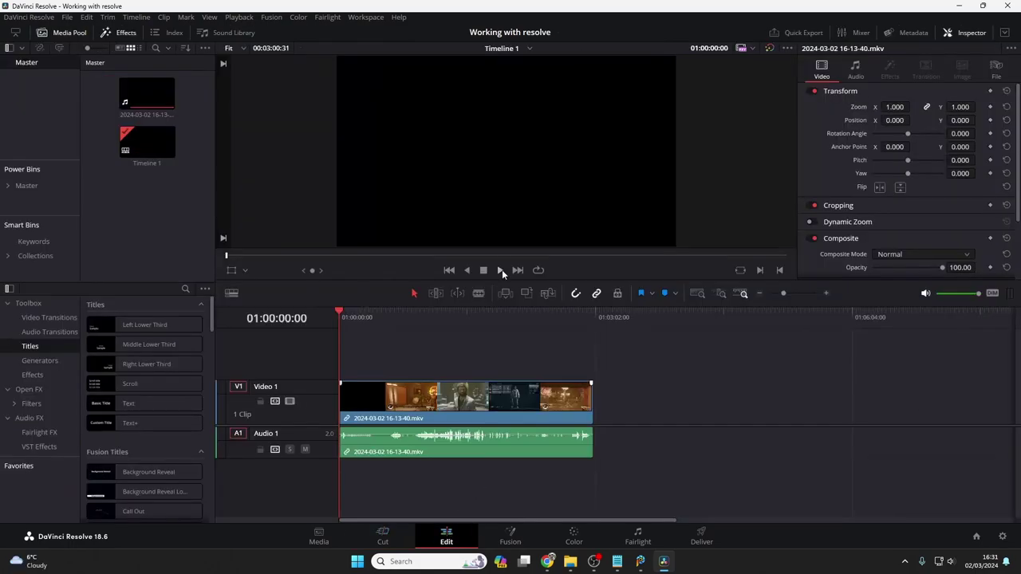
left_click(500, 270)
left_click(483, 270)
Zoom into the timeline's opening seconds and move the playhead to 01:00:21:43.
left_click(826, 293)
left_click(826, 292)
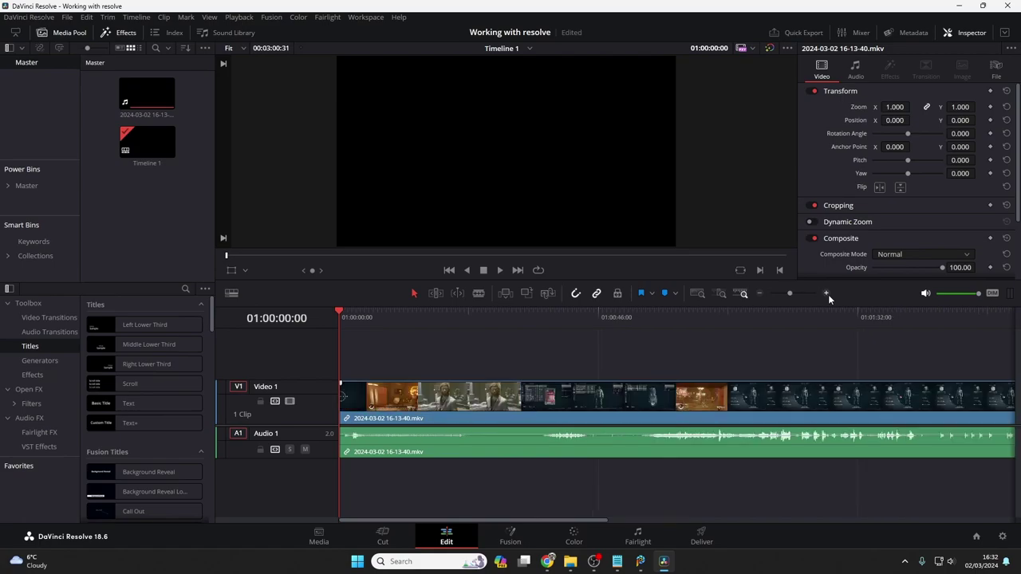
left_click(827, 294)
left_click(827, 293)
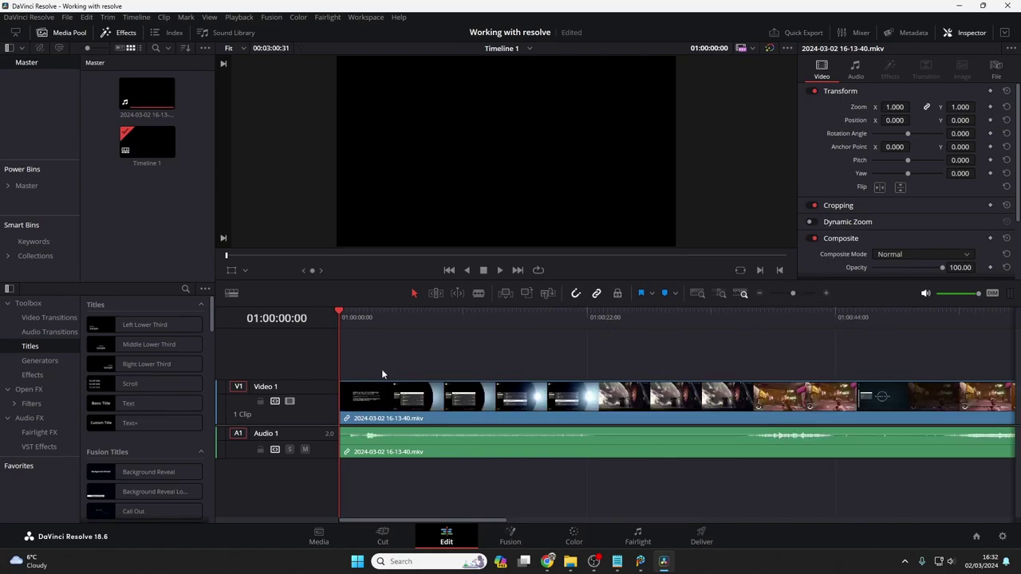
left_click_drag(367, 311, 584, 334)
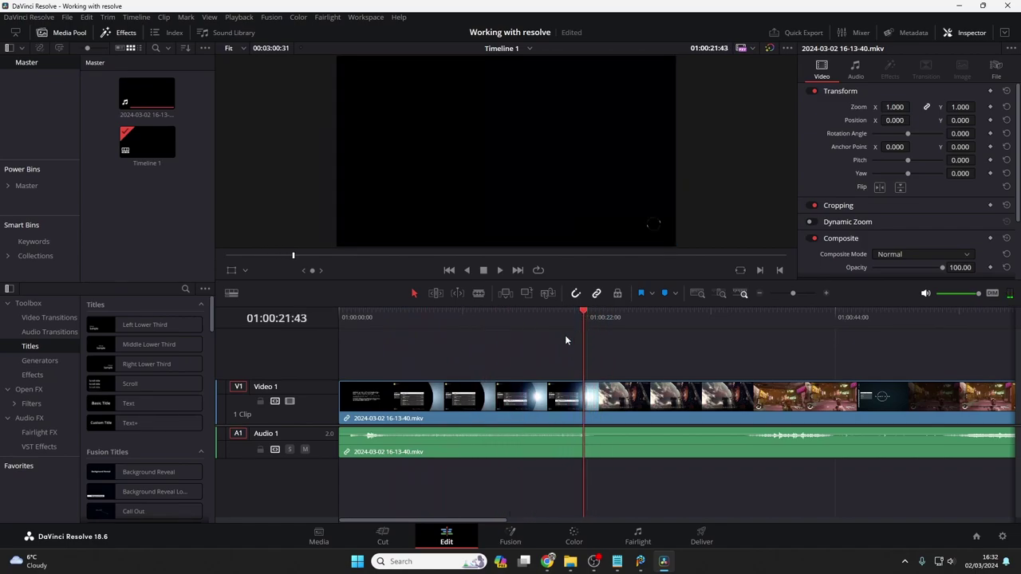
Blade the clip at 01:00:21:43, try deleting the opening piece, then undo.
key("ctrl+b")
left_click(503, 407)
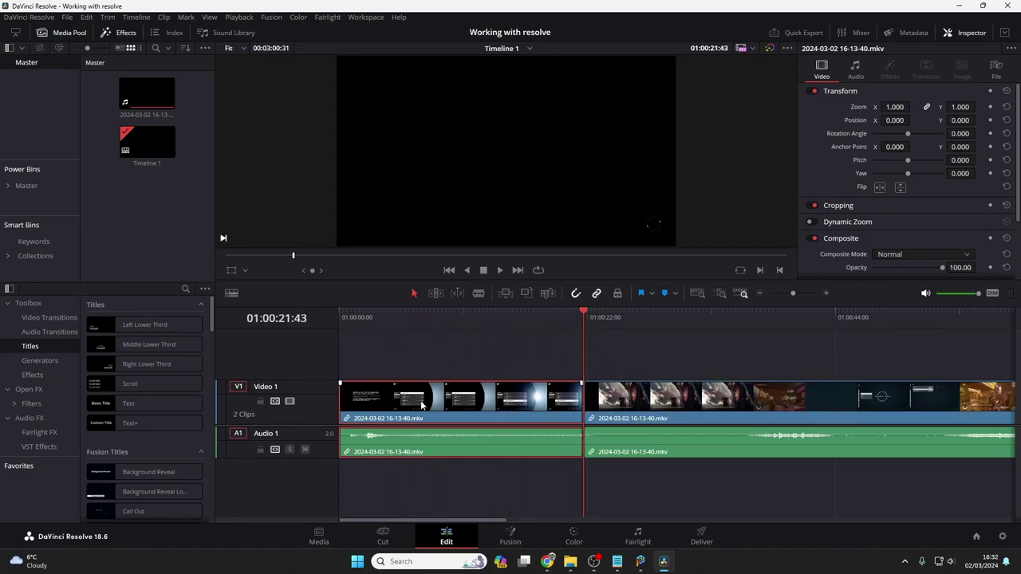
key("Delete")
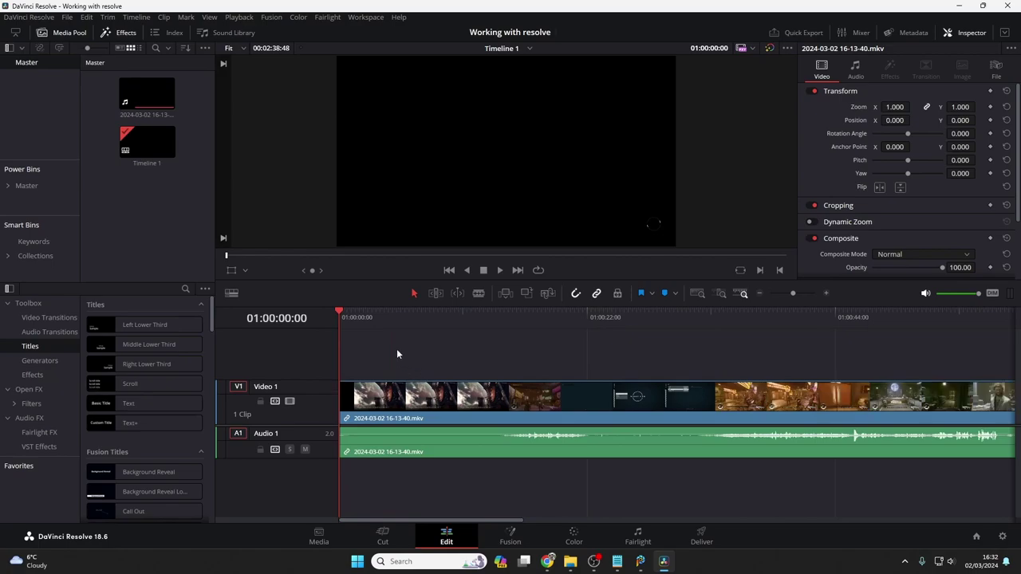
key("ctrl+z")
Ripple delete the opening piece from the Edit menu, then undo it.
left_click(477, 415)
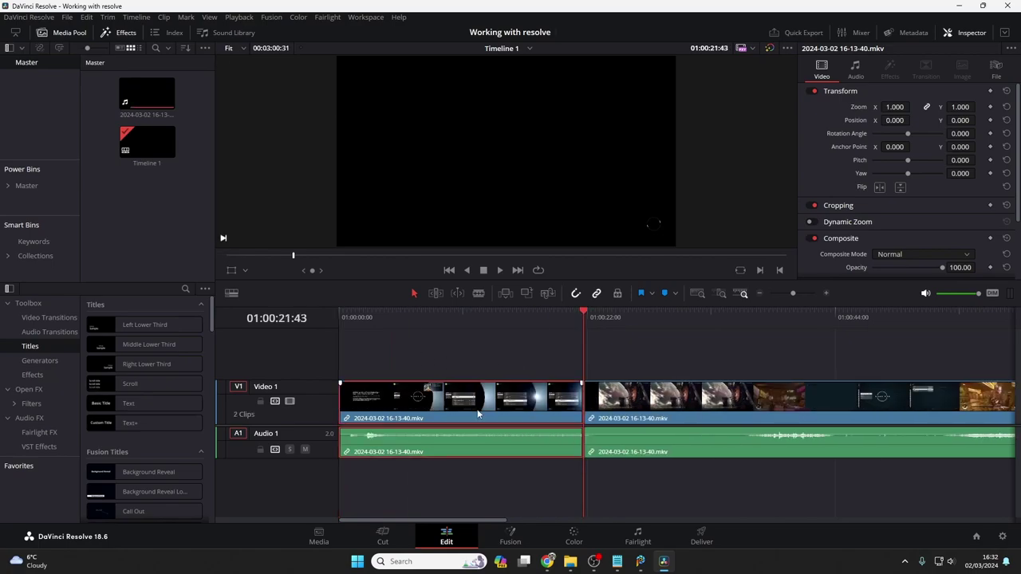
left_click(86, 17)
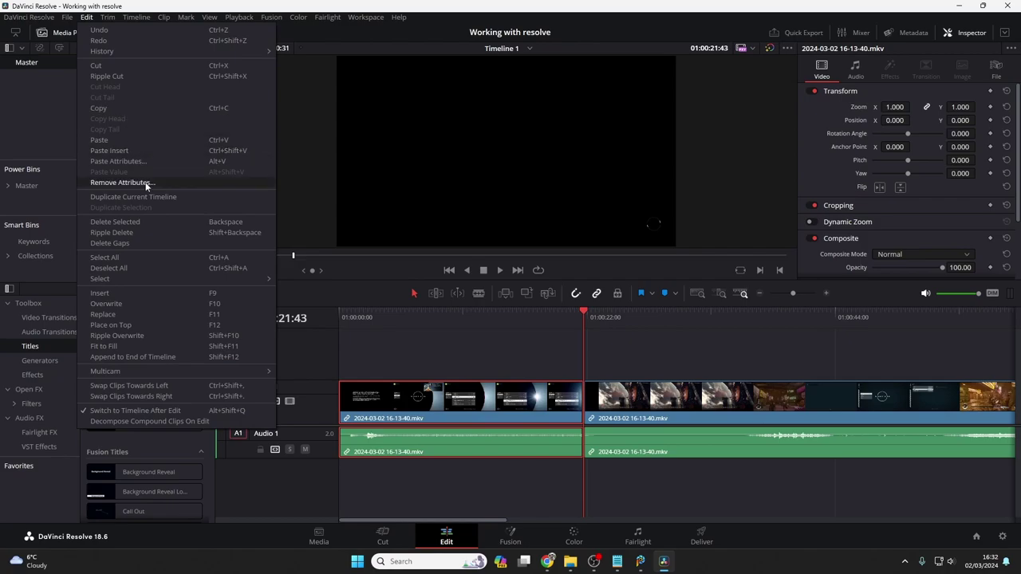
left_click(151, 231)
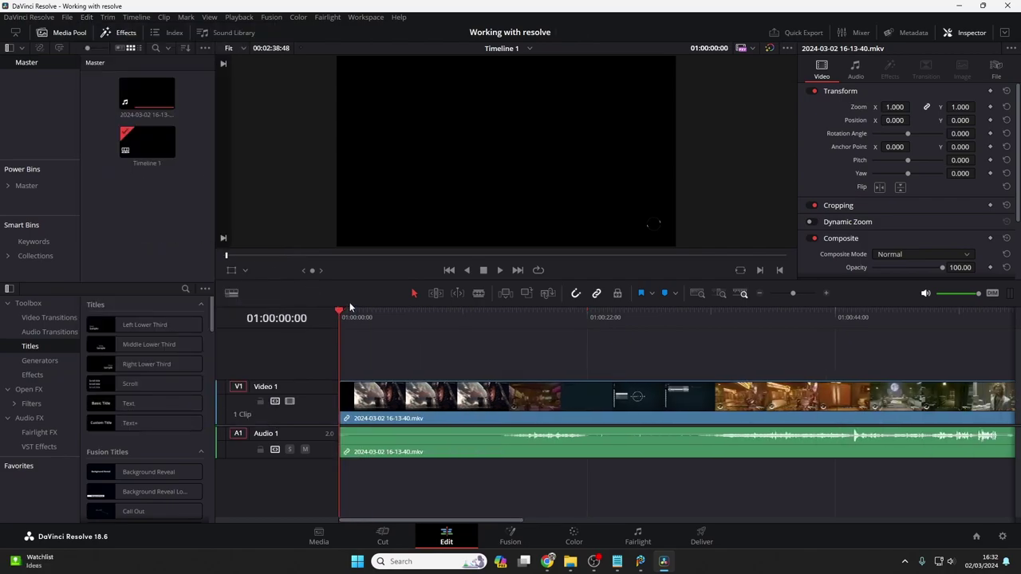
key("ctrl+z")
Try Delete Selected on the opening piece, undo it, and return the playhead to the timeline start.
left_click(453, 398)
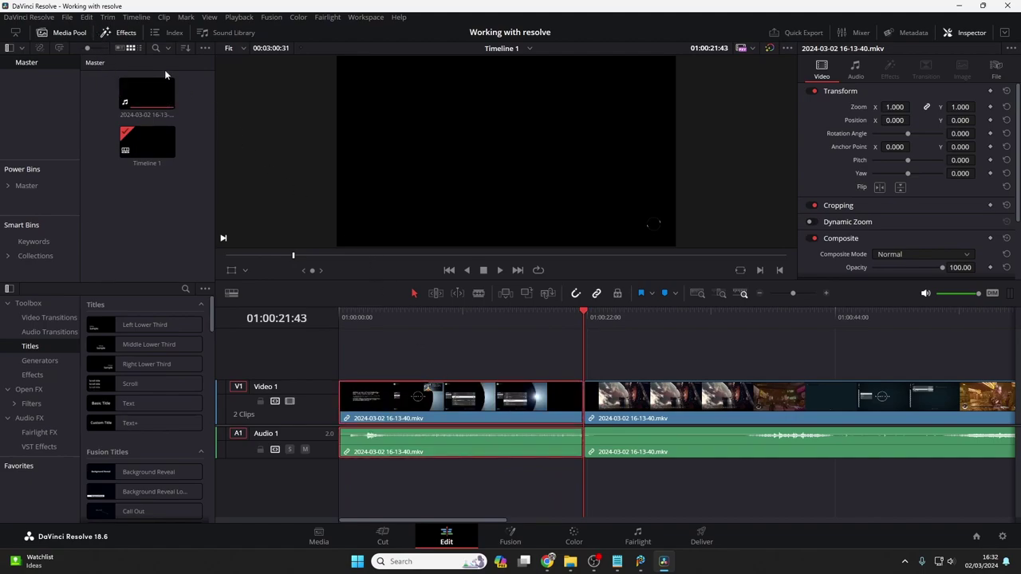
left_click(86, 17)
left_click(135, 222)
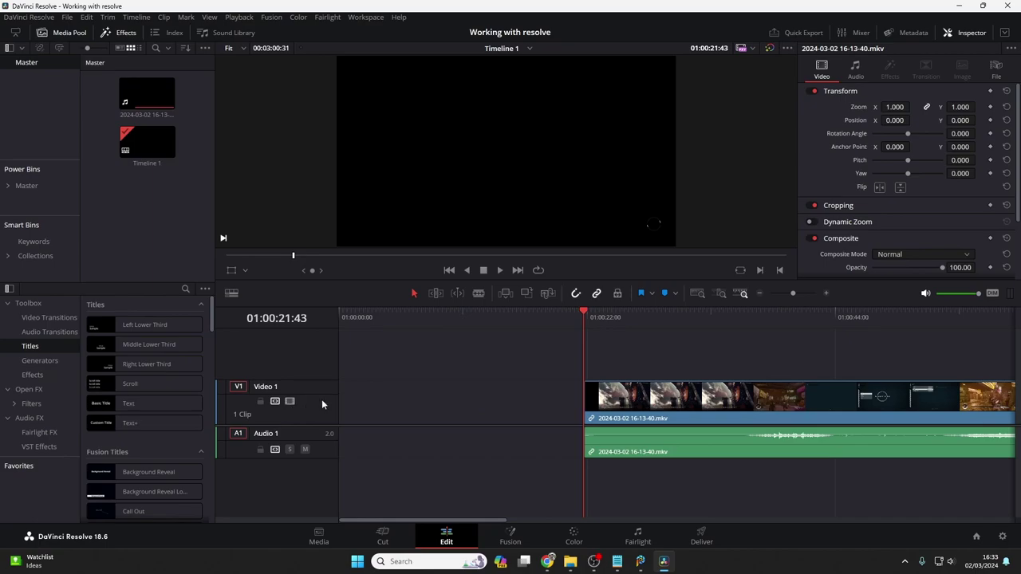
mouse_move(584, 311)
left_mouse_down()
mouse_move(341, 312)
mouse_move(598, 294)
mouse_move(578, 301)
left_mouse_up()
key("ctrl+z")
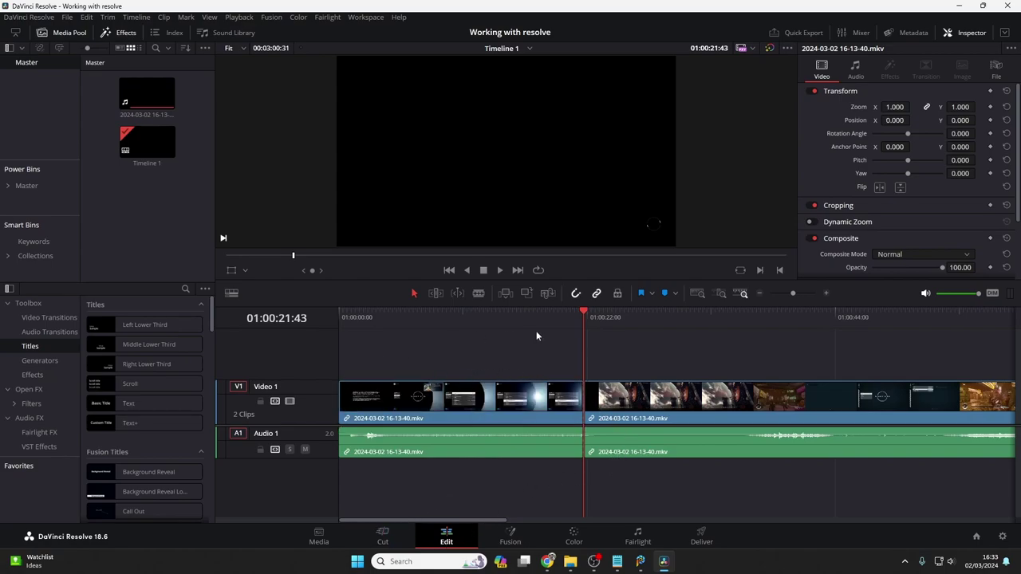
left_click(449, 270)
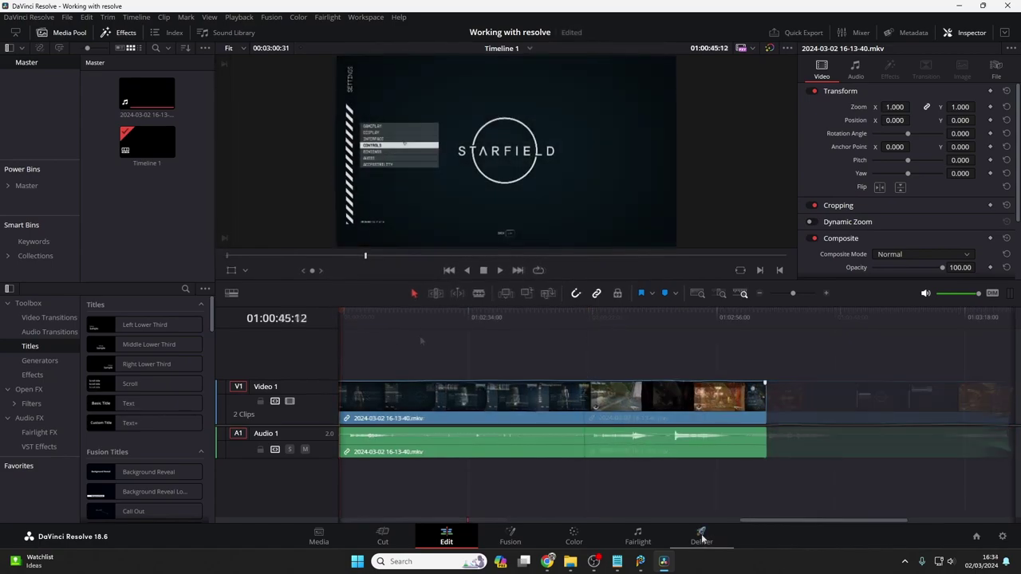
On the Deliver page, apply the YouTube 1080p preset (MP4, H.264, 1920x1080, 60 fps).
left_click(701, 536)
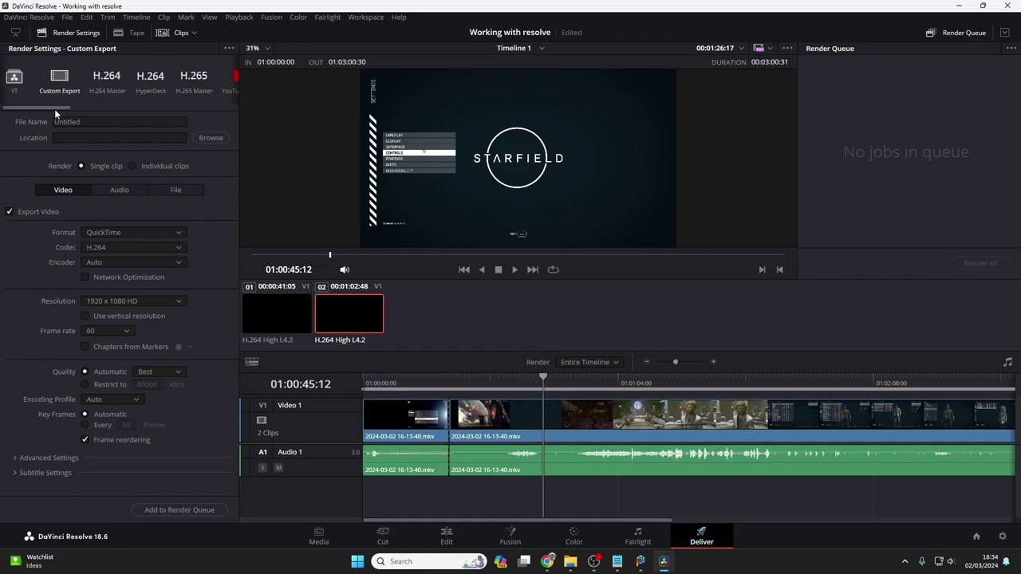
left_click_drag(55, 109, 99, 109)
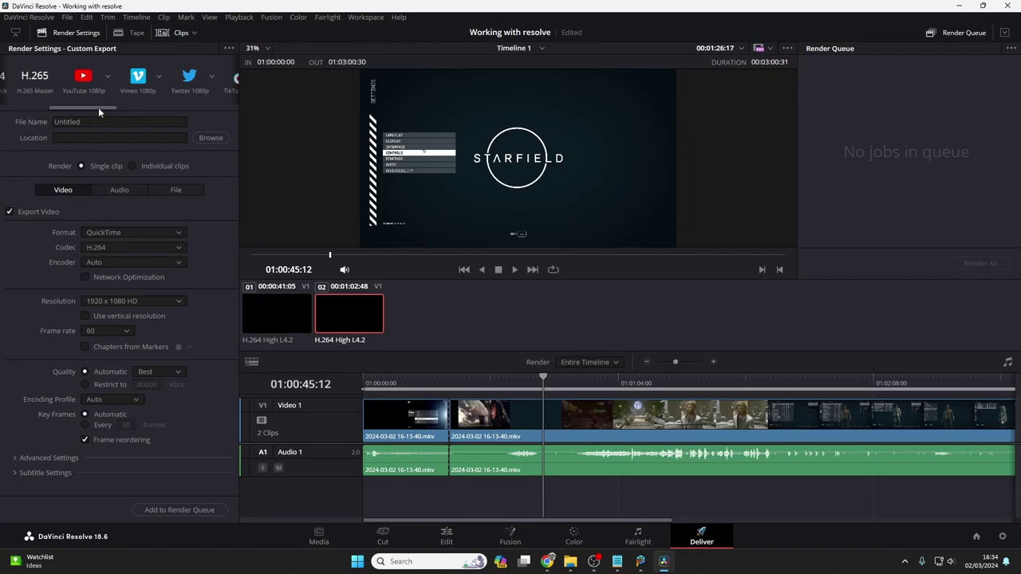
left_click_drag(98, 107, 60, 106)
left_click(209, 85)
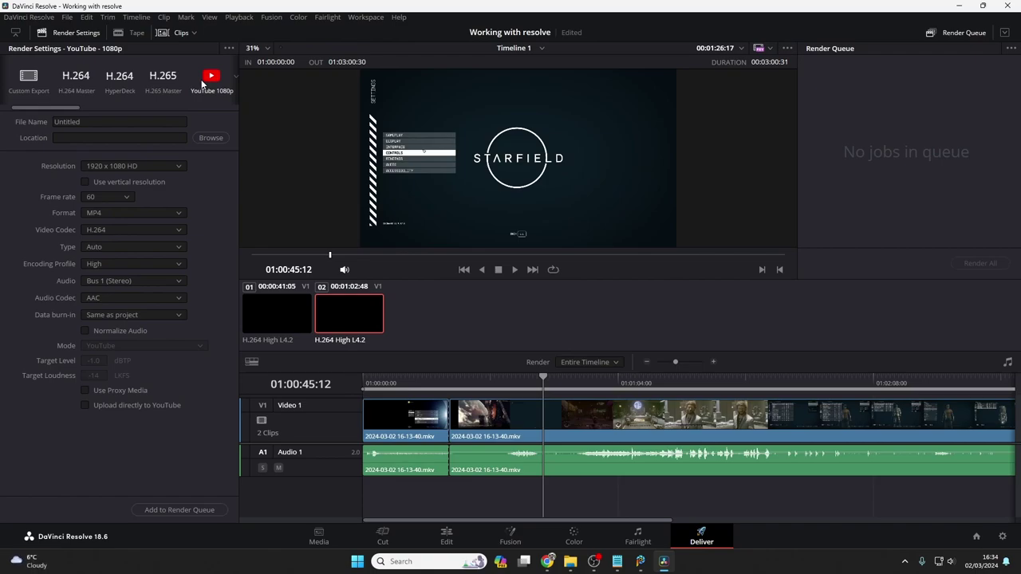
Create a new folder 'myvideo' on drive E and open it as the render destination.
left_click(203, 141)
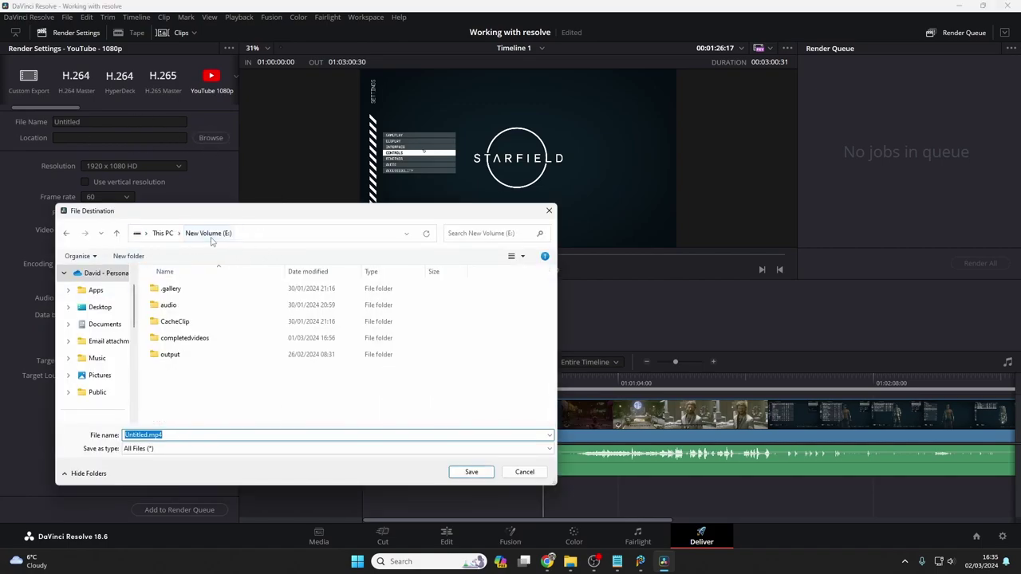
right_click(226, 382)
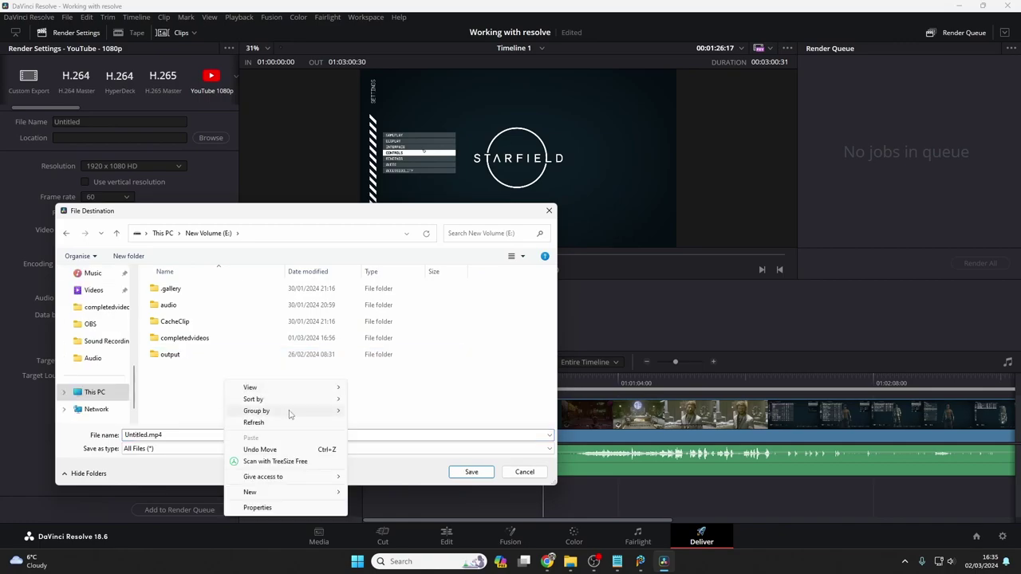
mouse_move(263, 492)
left_click(375, 492)
type("myvideo")
key("Return")
key("Return")
left_click(176, 436)
Name the output 'MyStarfieldVideo', save the destination, and enable direct upload to YouTube.
type("MyStarfieldVide")
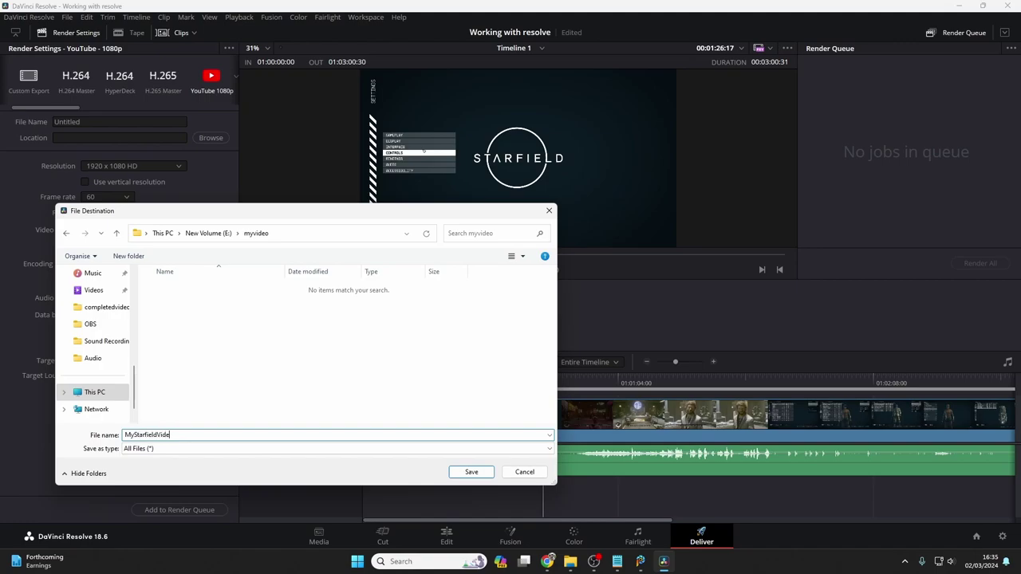
type("o")
left_click(471, 471)
left_click(86, 405)
scroll(128, 407, "down", 2)
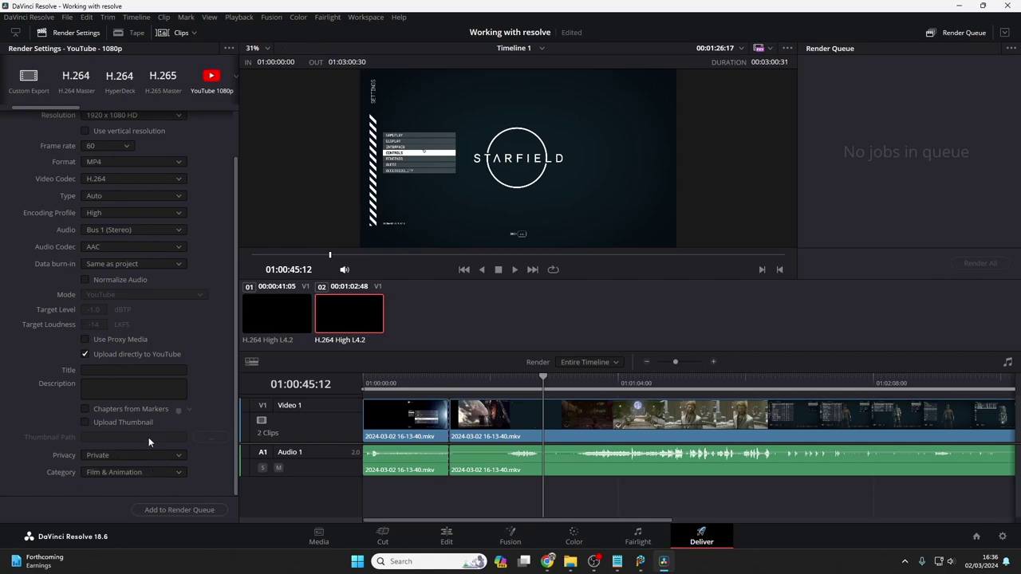
Turn off YouTube upload, queue the YouTube 1080p export, and render Job 1 to E:\myvideo.
left_click(85, 355)
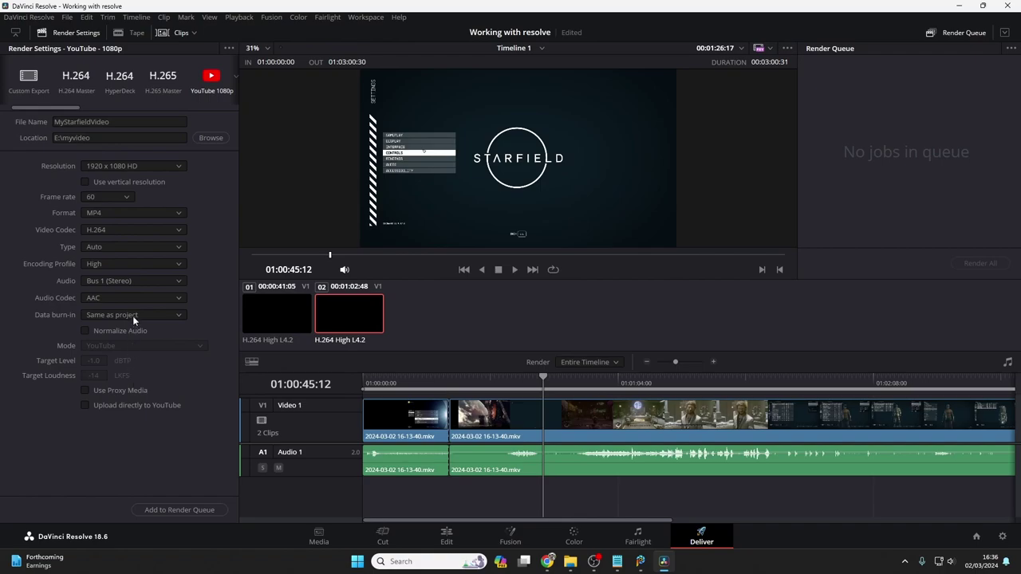
left_click(165, 509)
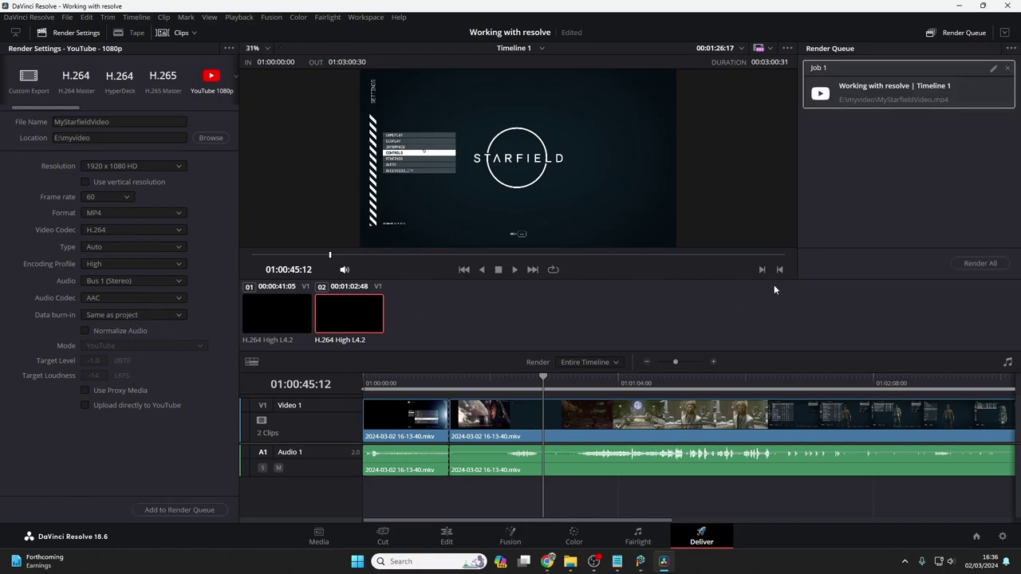
left_click(980, 263)
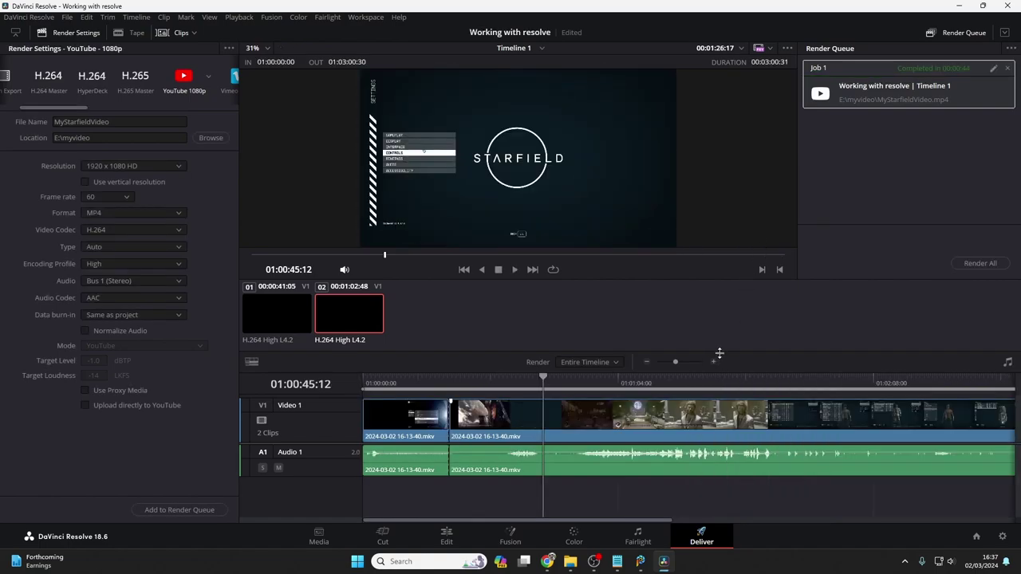
Play MyStarfieldVideo.mp4 from E:\myvideo, scrub ahead to the inventory scene, then close the player and Explorer.
right_click(570, 561)
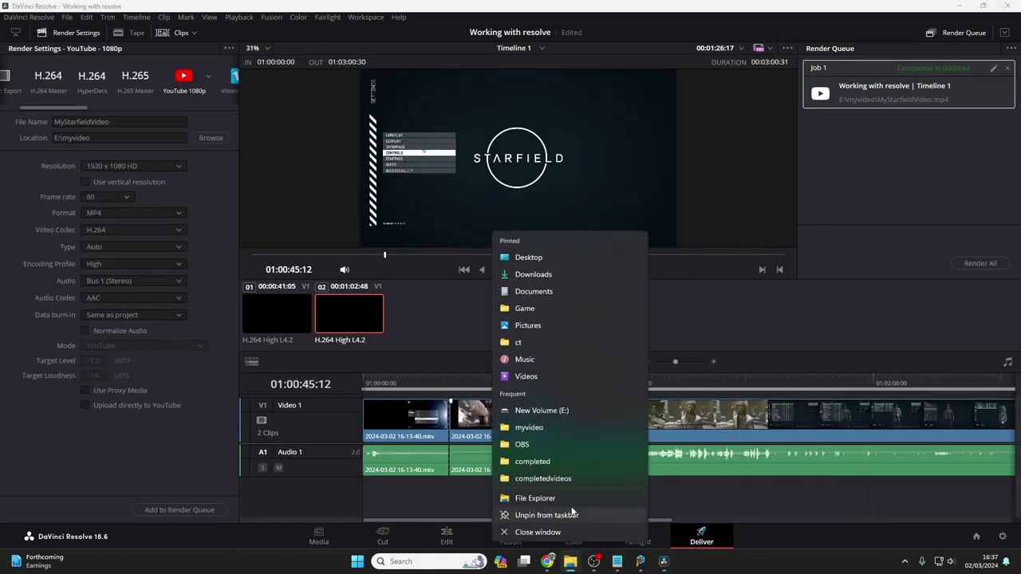
left_click(572, 498)
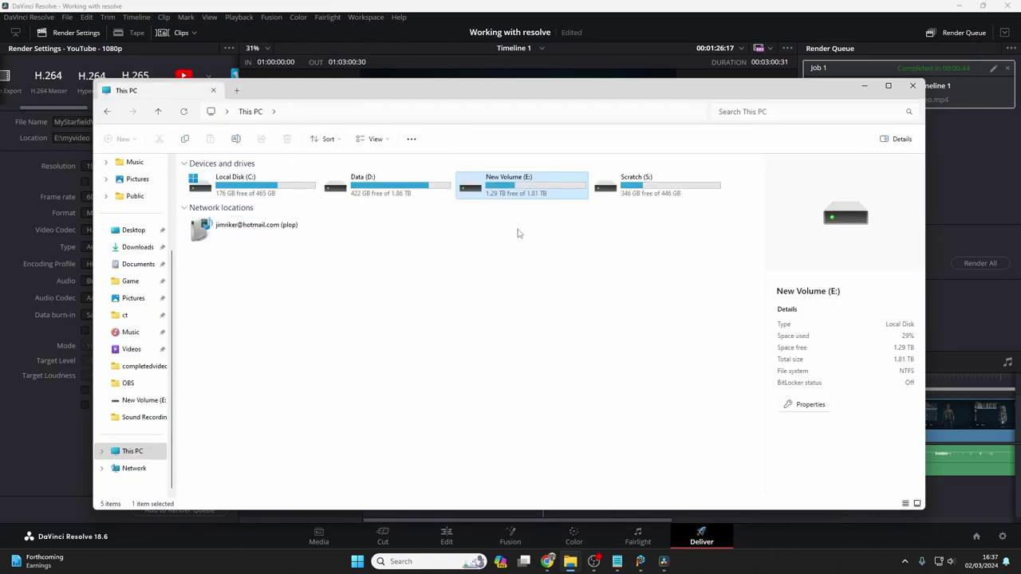
double_click(517, 192)
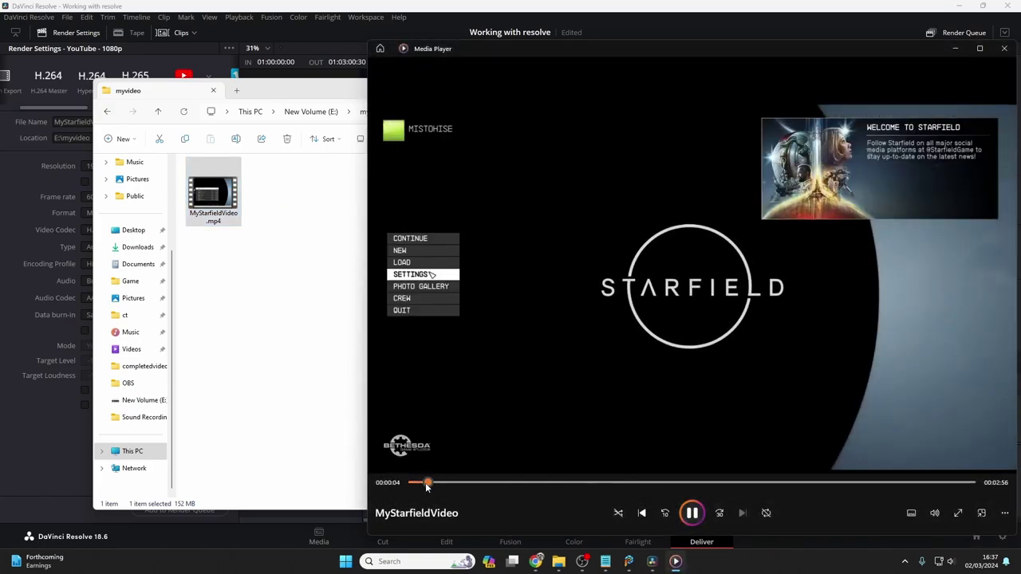
left_click_drag(428, 483, 885, 483)
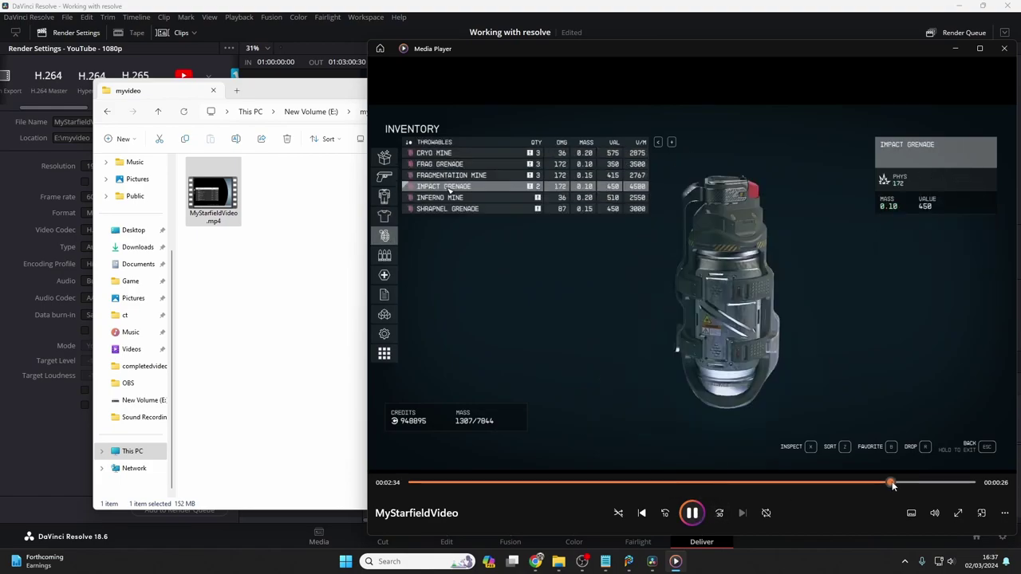
left_click(1004, 48)
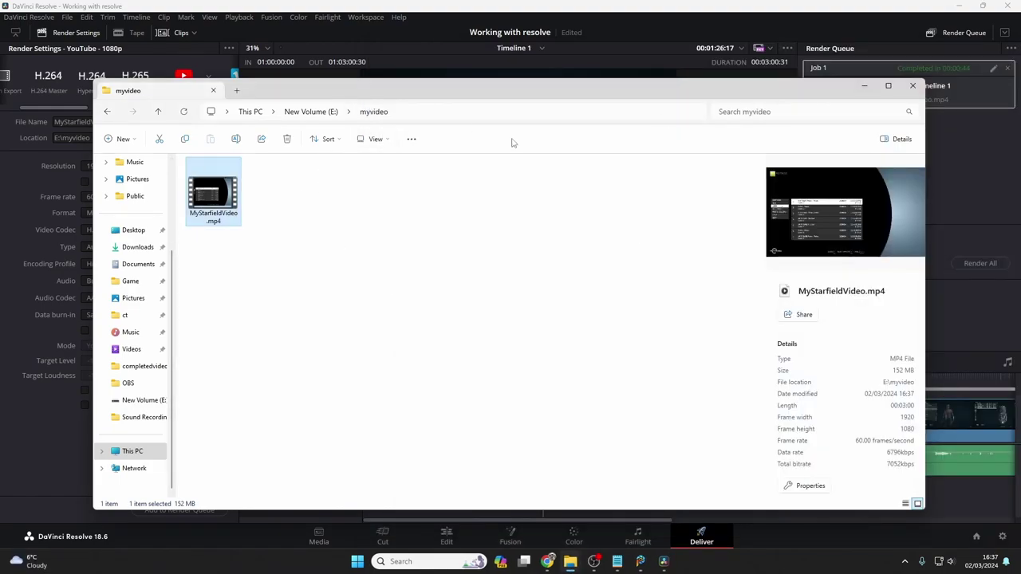
left_click(912, 85)
Apply the H.265 Master preset, name the file myvideoh265, and set format MP4 with codec H.265.
left_click(448, 534)
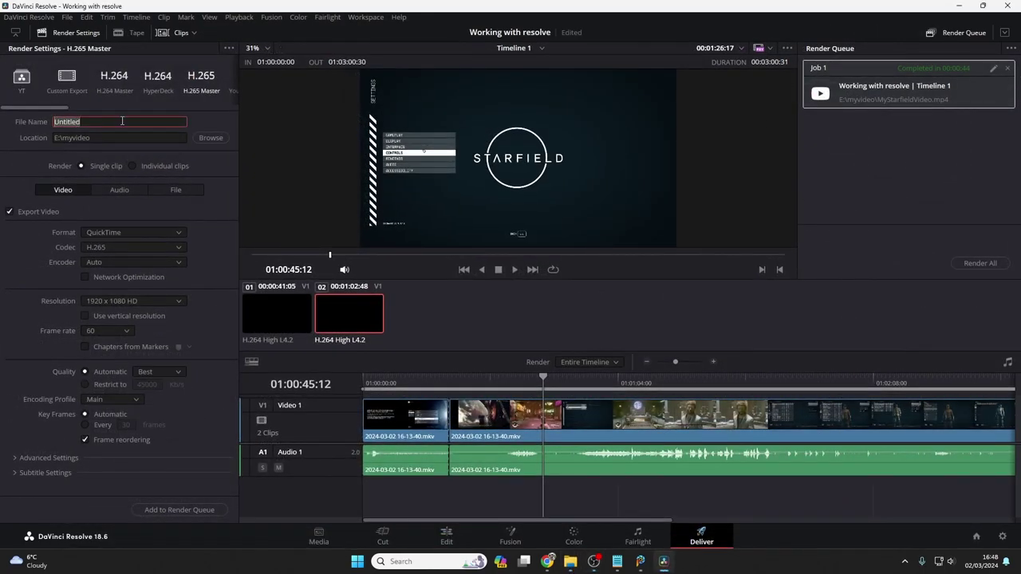
type("myvideoh265")
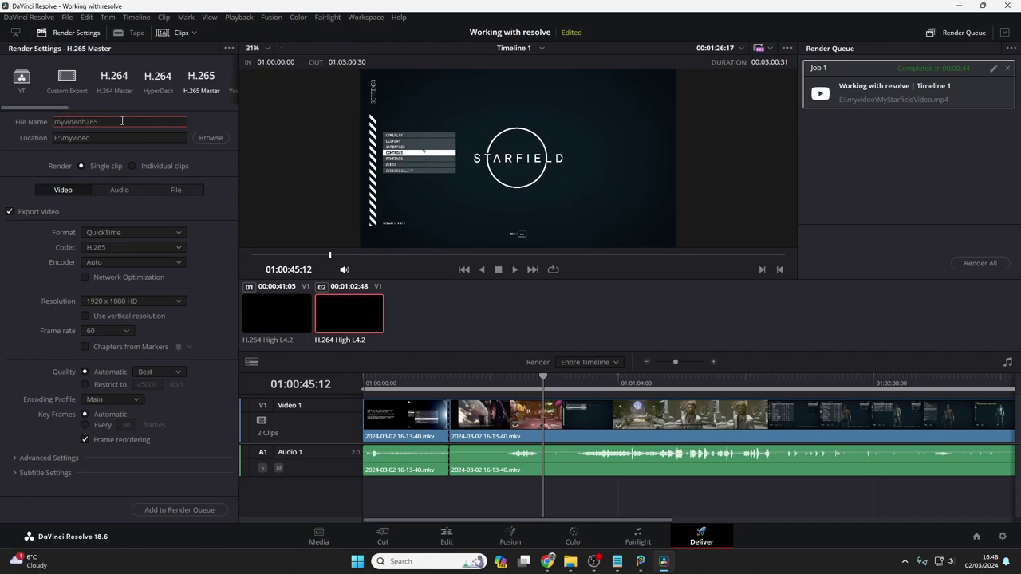
left_click(183, 233)
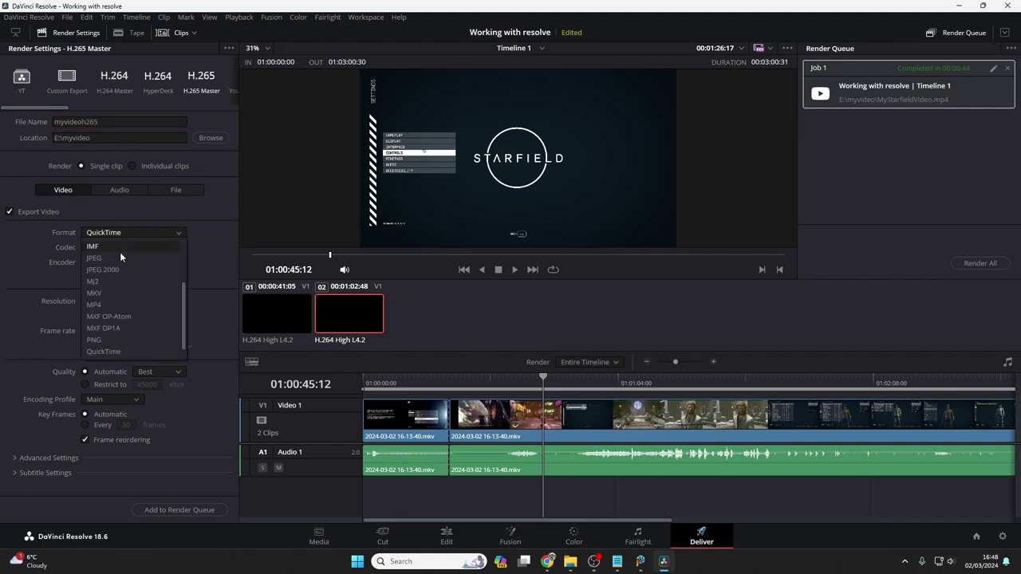
left_click(126, 305)
left_click(174, 248)
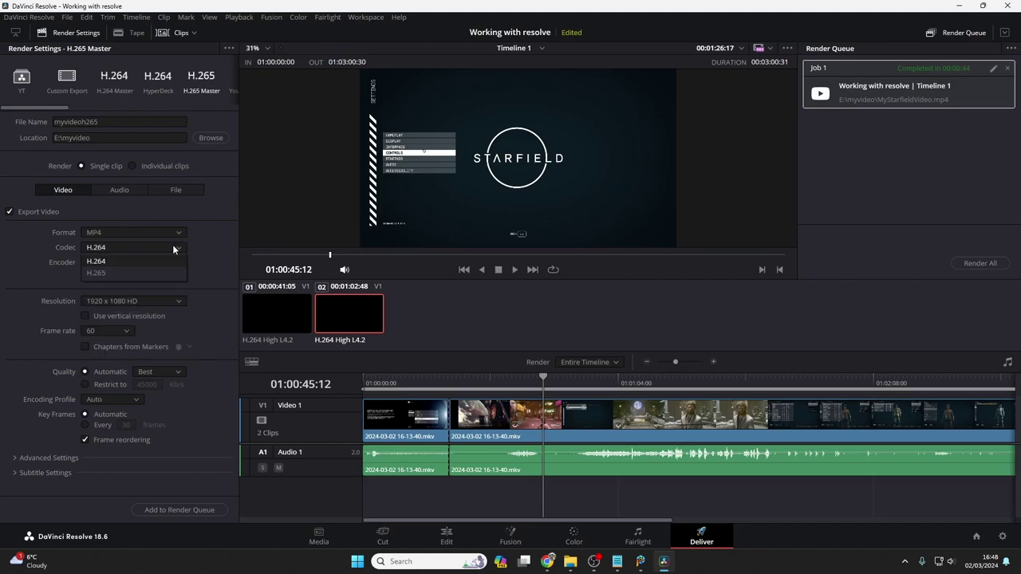
left_click(120, 273)
Keep 1920 x 1080 HD, restrict quality to 45000 Kb/s, and add the job to the render queue.
left_click(179, 301)
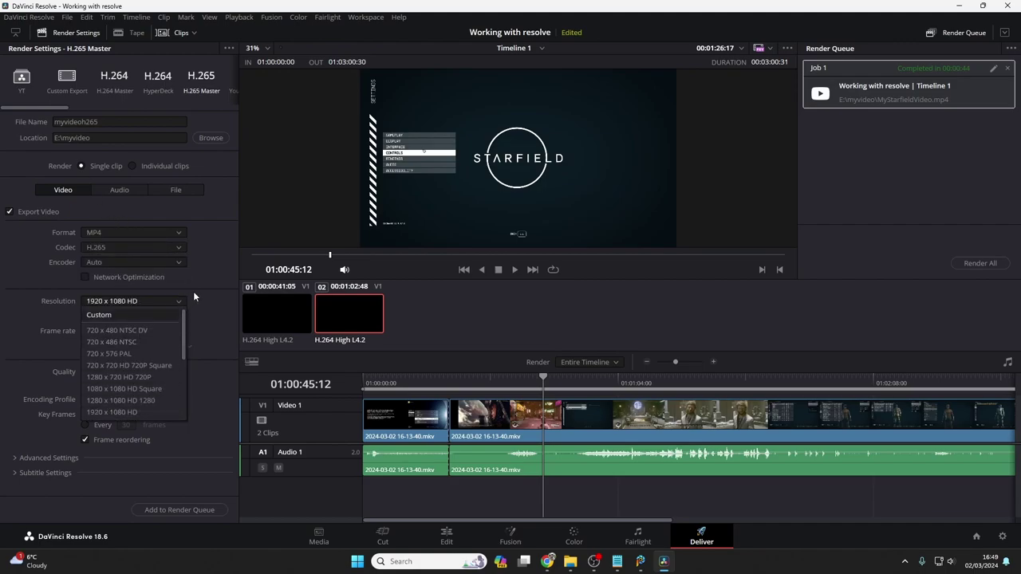
left_click(209, 283)
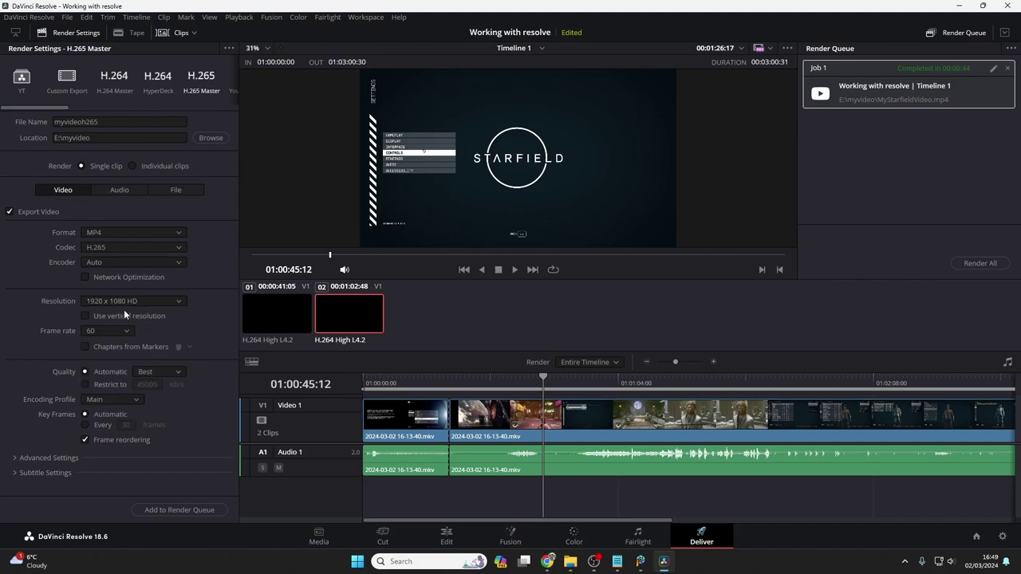
left_click(86, 384)
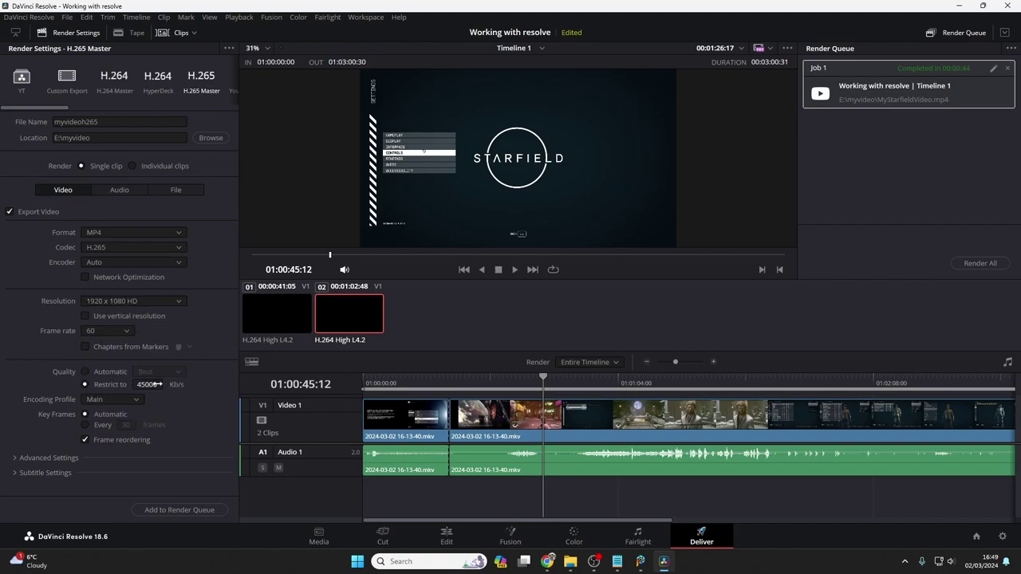
left_click(186, 509)
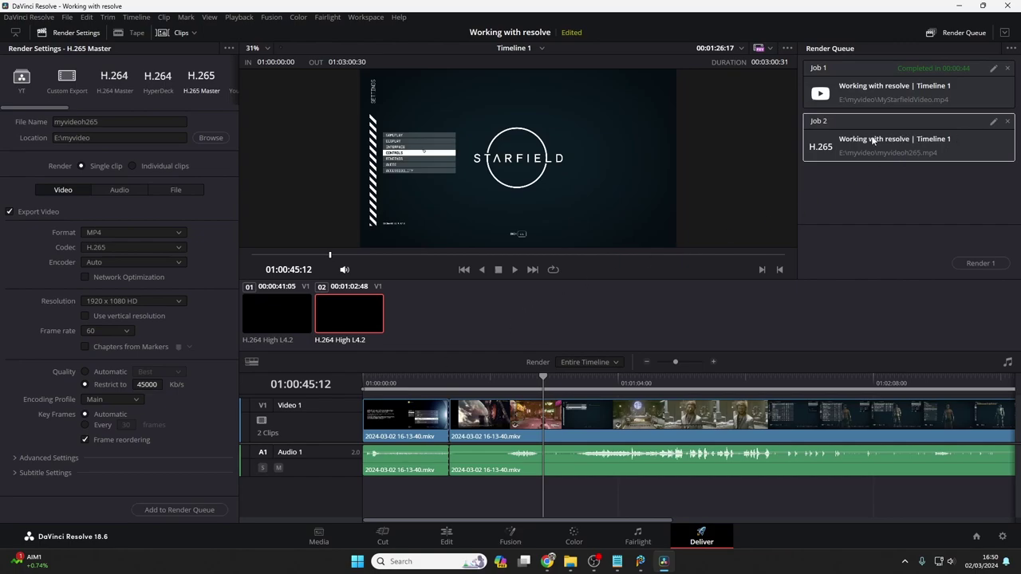
Render the H.265 job, then open myvideoh265.mp4 (492 MB) from E:\myvideo, which requests HEVC Video Extensions.
left_click(980, 263)
left_click(956, 122)
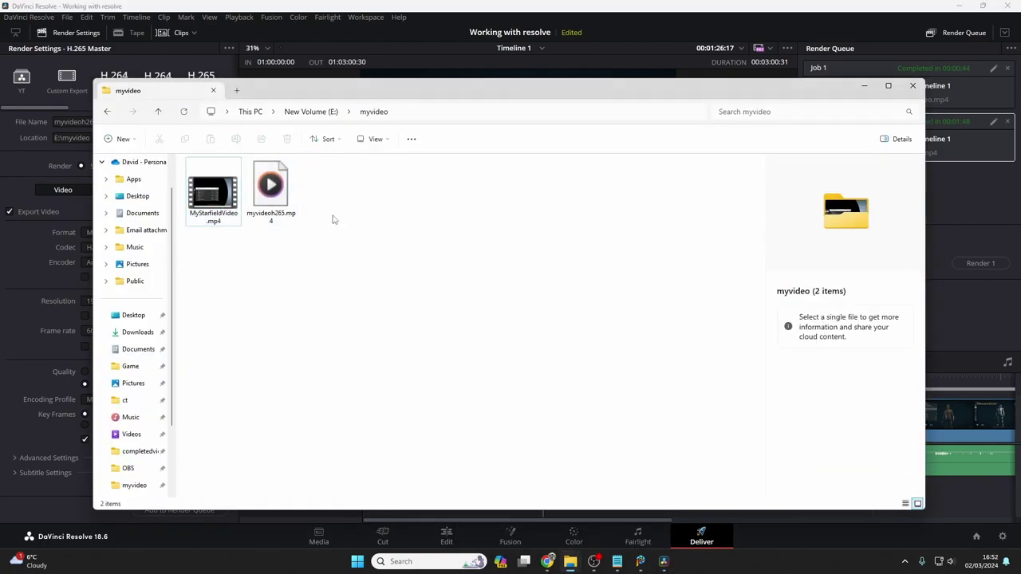
left_click(271, 194)
double_click(271, 194)
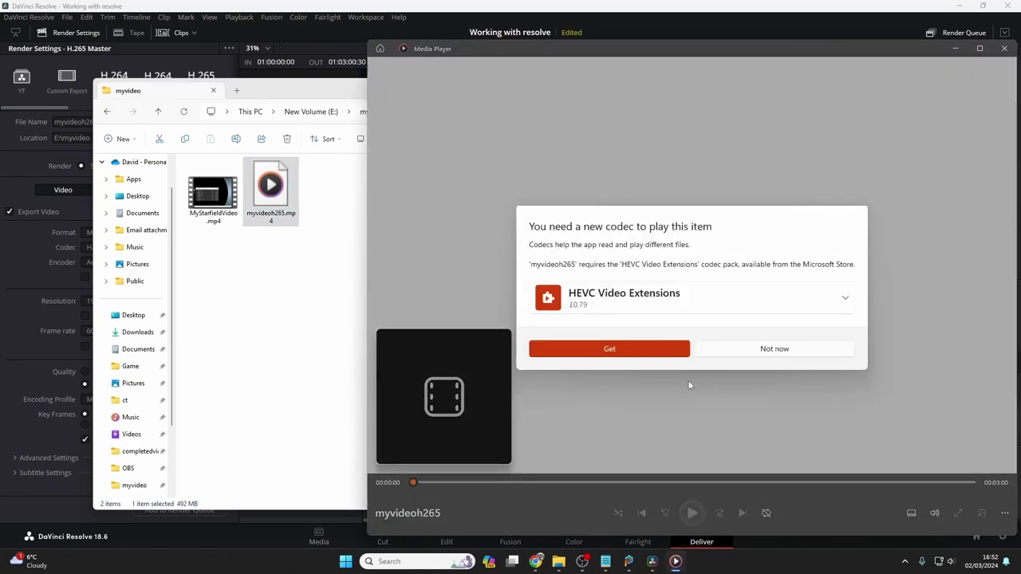
Launch VLC media player from Start and use Media > Open File to browse New Volume (E:).
key("alt+F4")
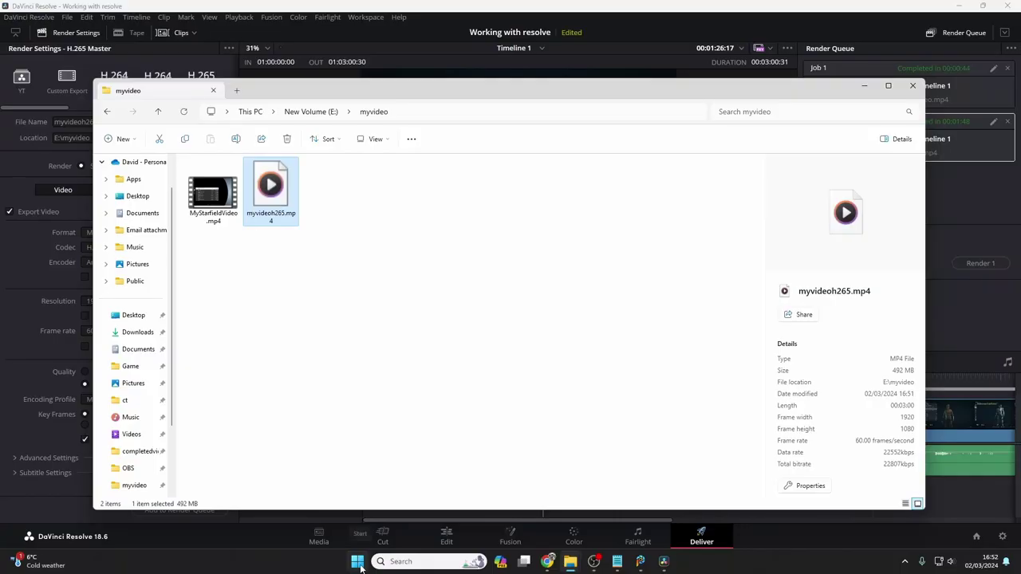
left_click(358, 562)
type("v")
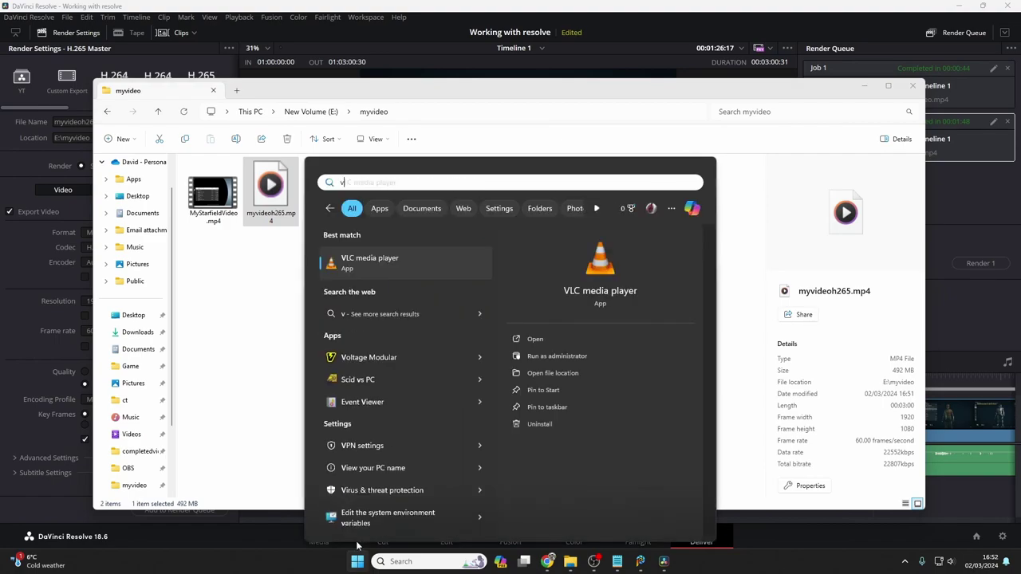
left_click(386, 264)
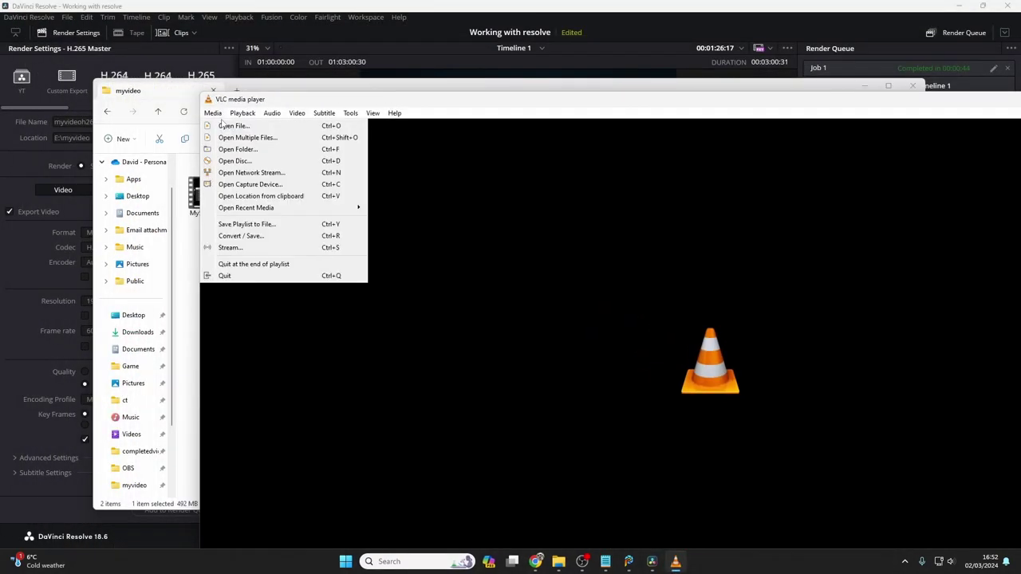
left_click(232, 127)
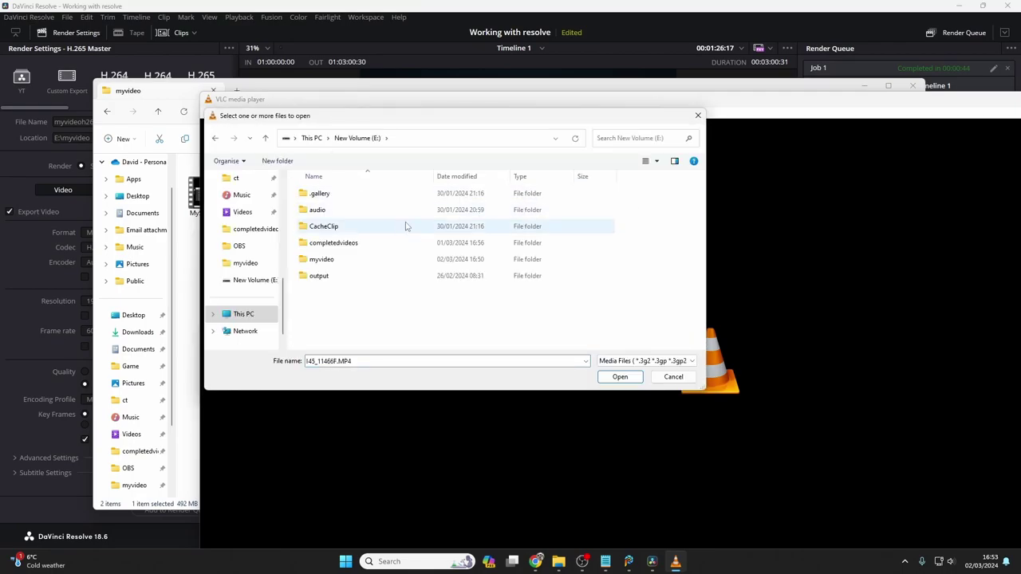